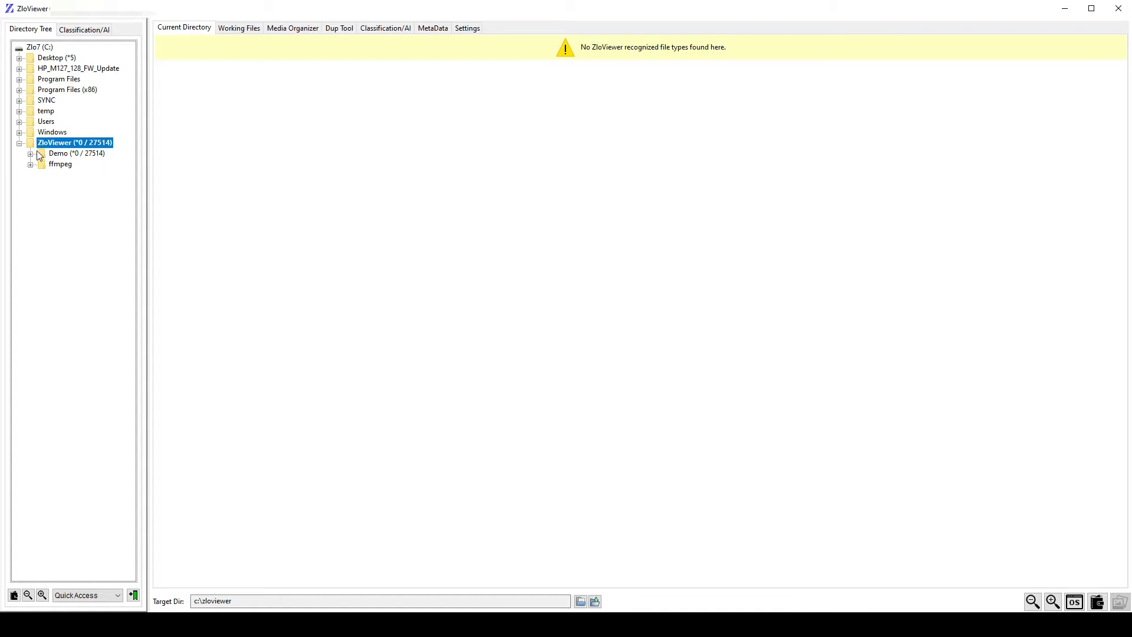
Expand the Demo folder in the directory tree and widen the tree until the full folder names fit
click(30, 154)
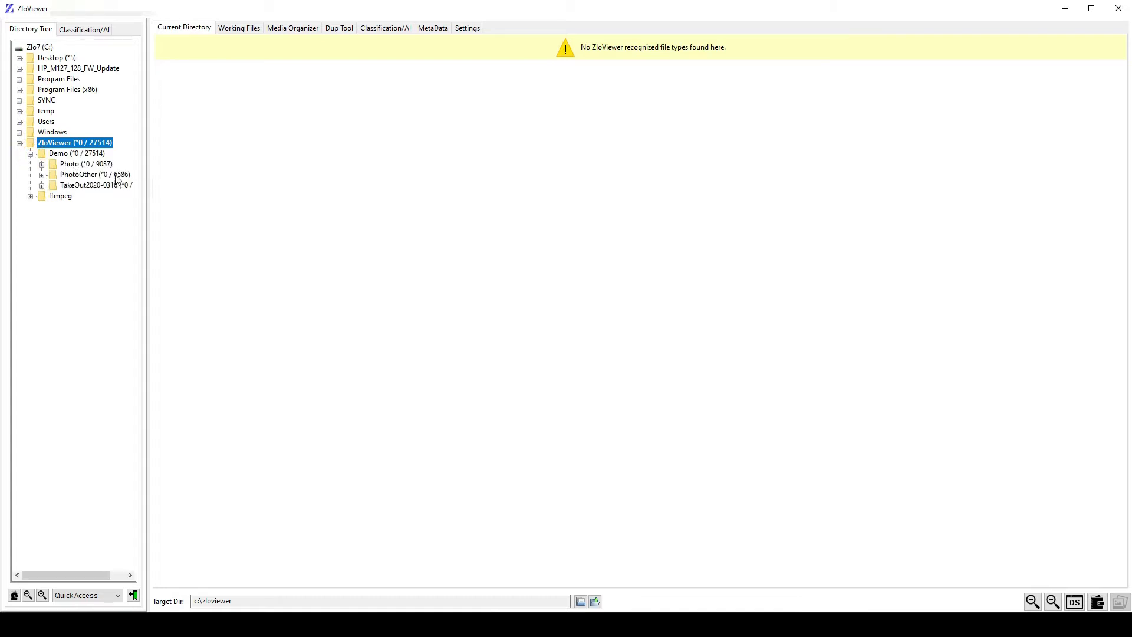
drag(148, 190, 173, 195)
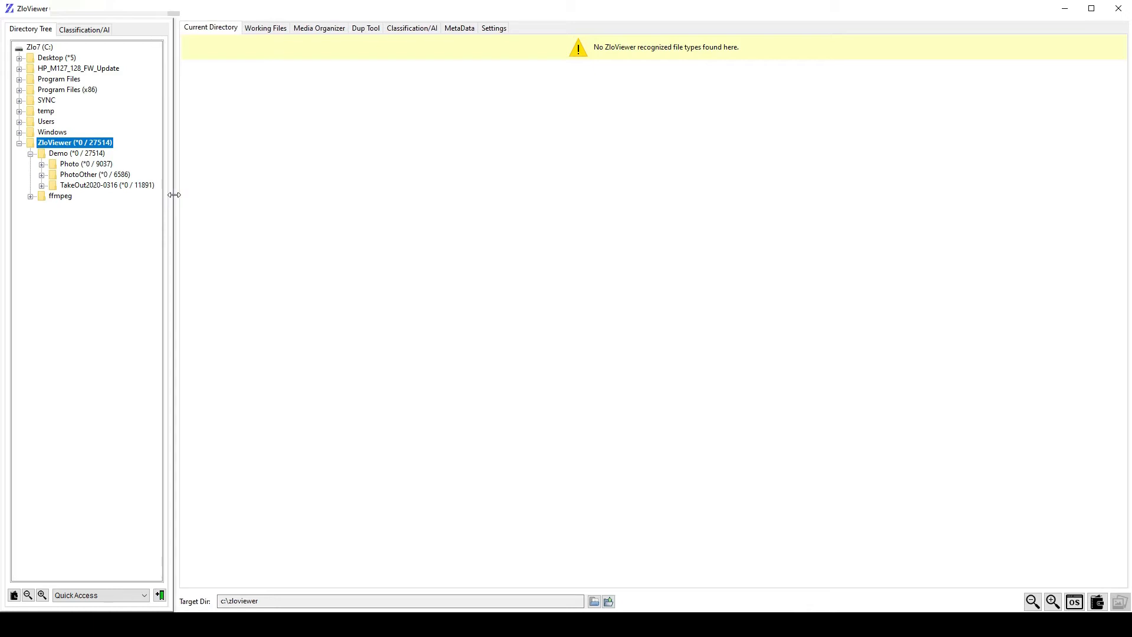
Toggle the additional folder information in the directory tree off and back on
click(13, 595)
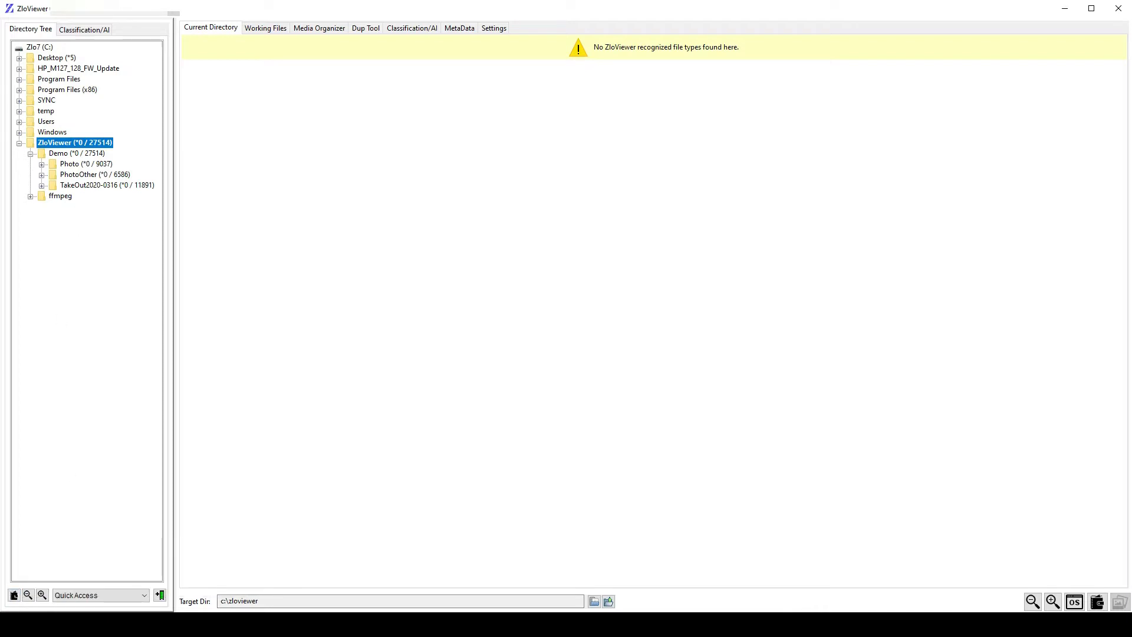
click(13, 596)
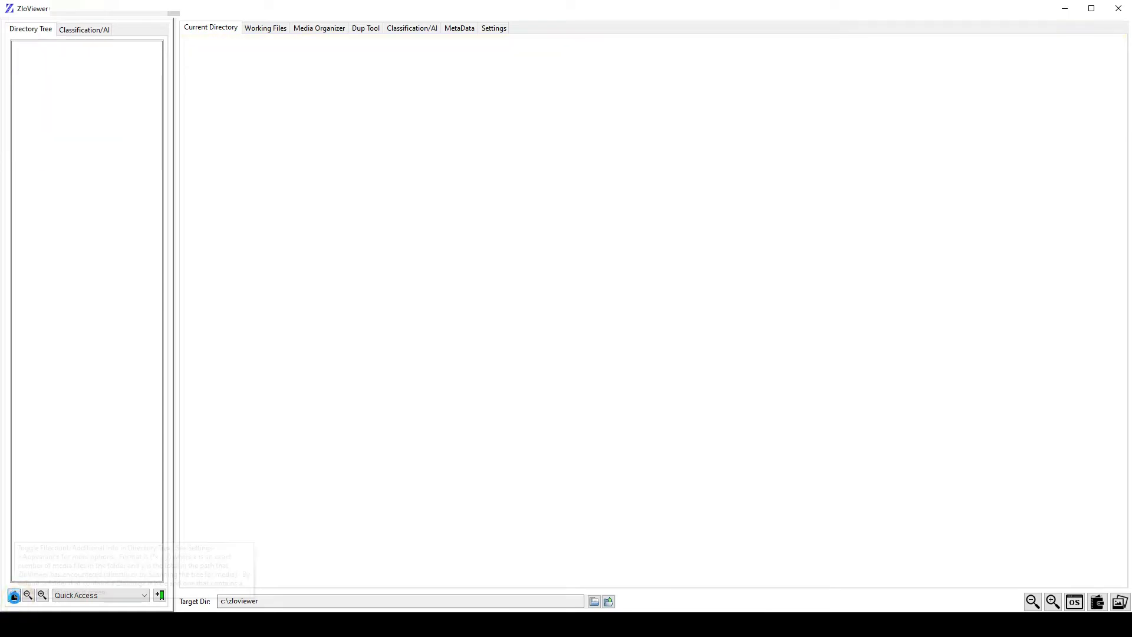
click(14, 597)
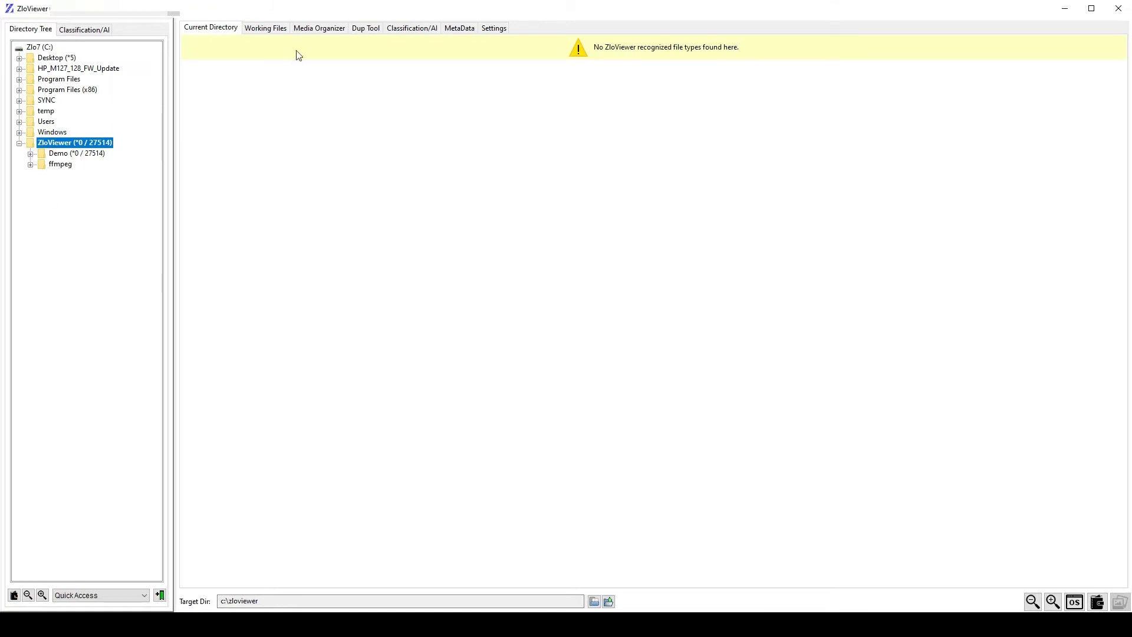
Compare the Database settings' file statistics with the Demo folder's properties, and close the properties window
click(493, 29)
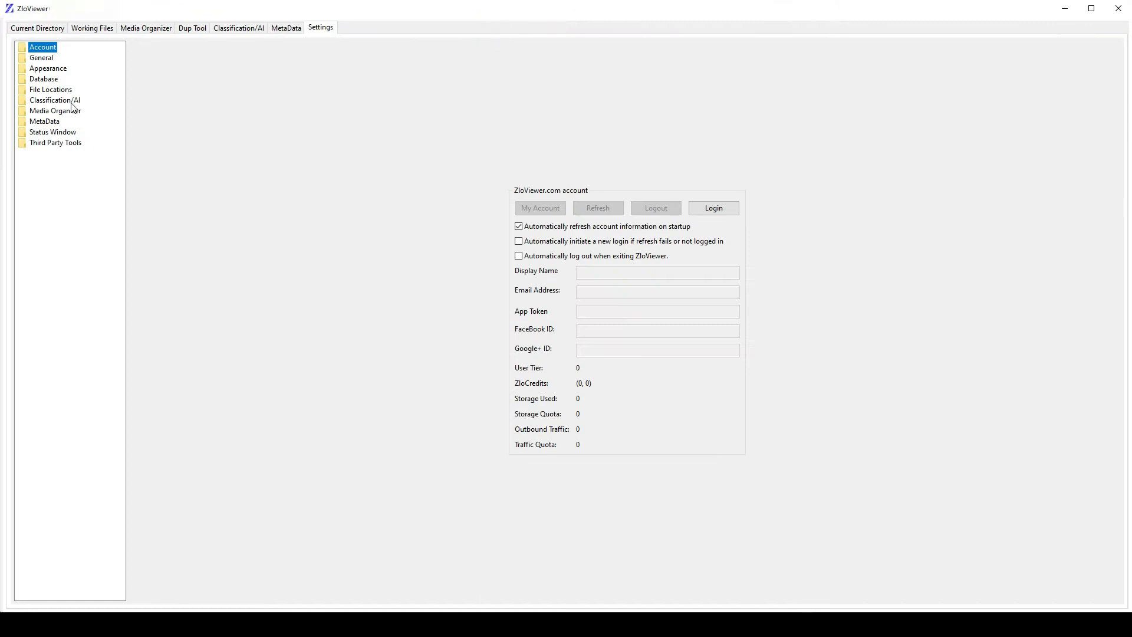
click(48, 80)
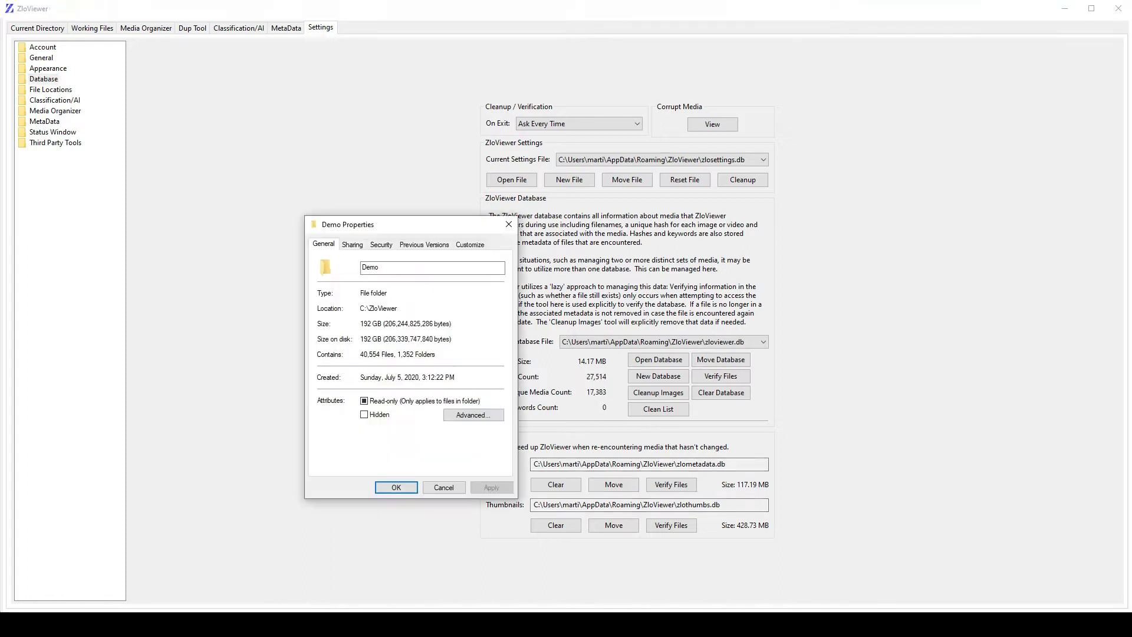
drag(400, 225, 318, 195)
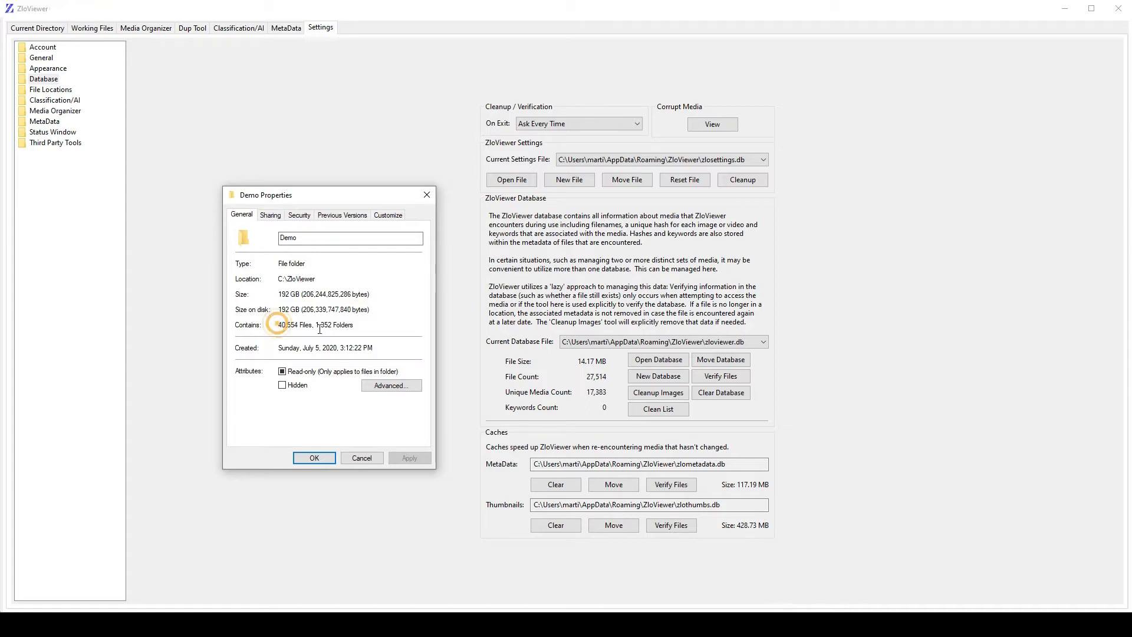
drag(276, 326, 325, 329)
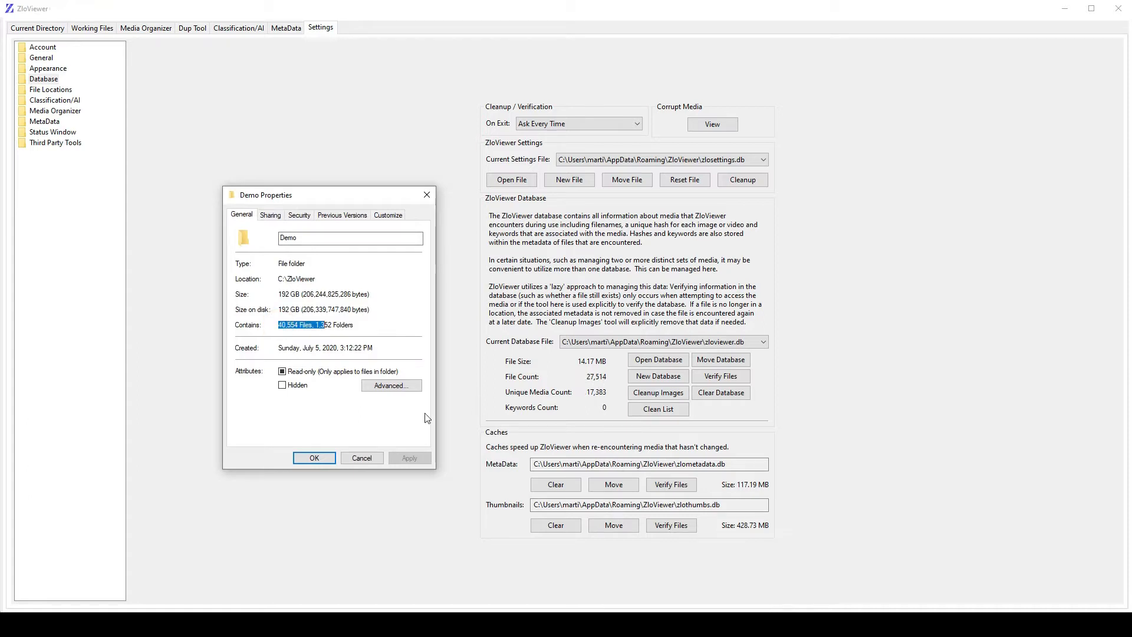
click(370, 459)
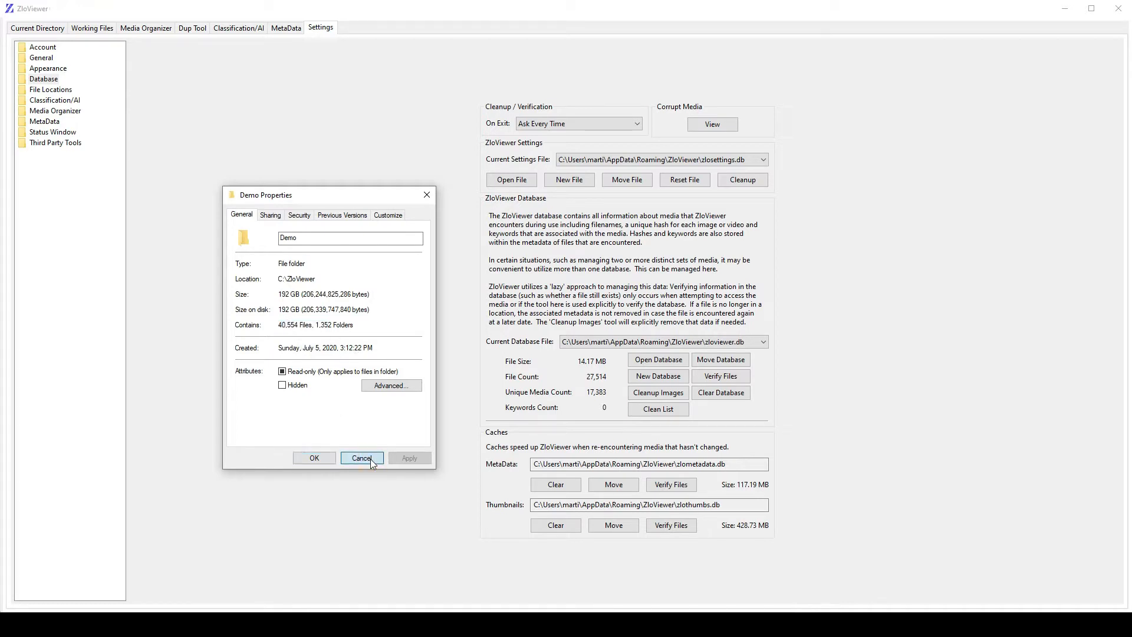
Send the Demo folder from the directory tree to the Dup Tool as its search directory
click(50, 27)
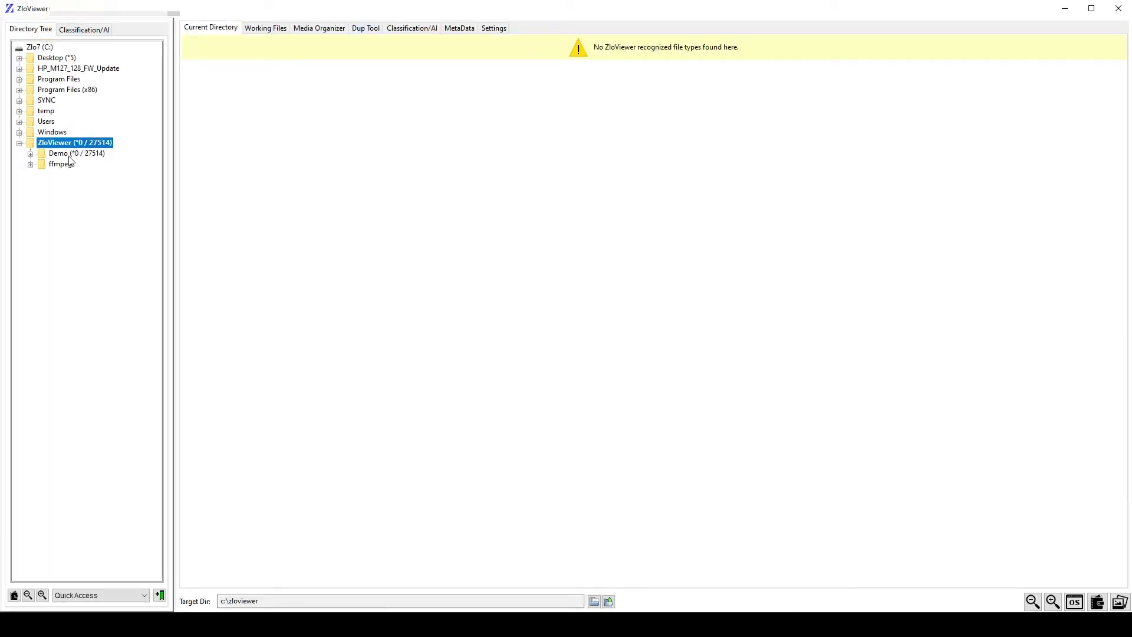
drag(62, 155, 373, 30)
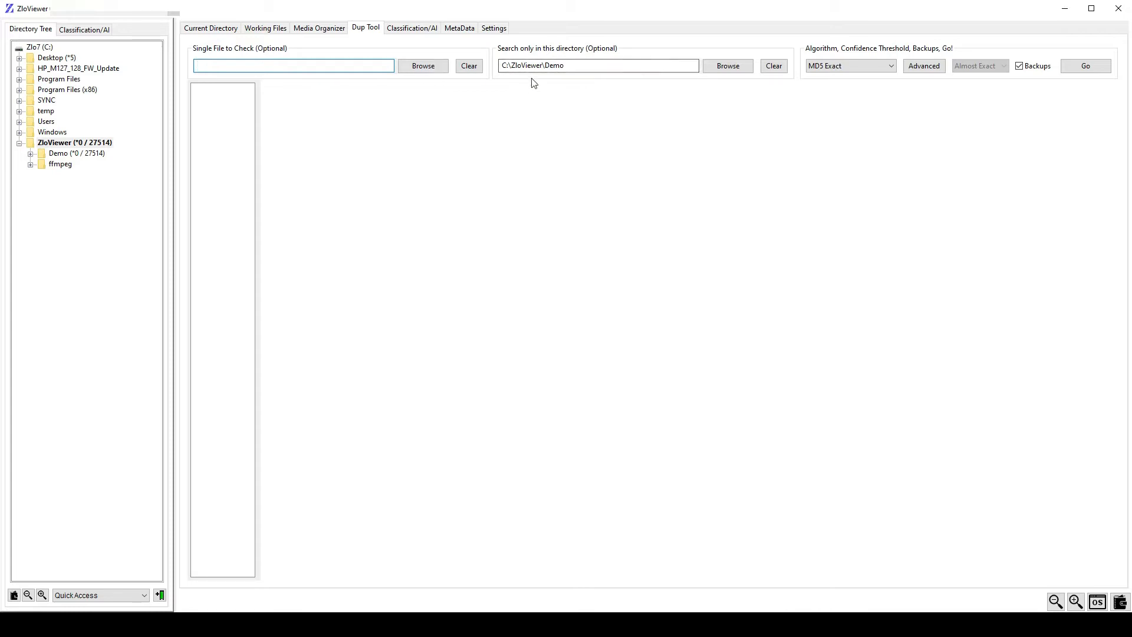
click(86, 145)
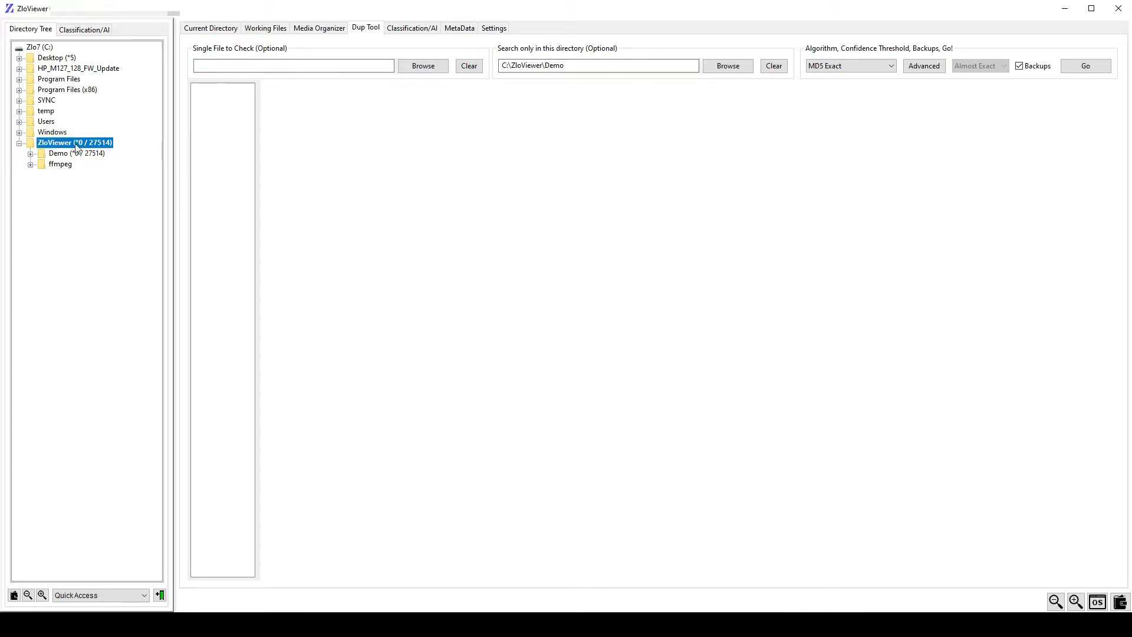
click(639, 106)
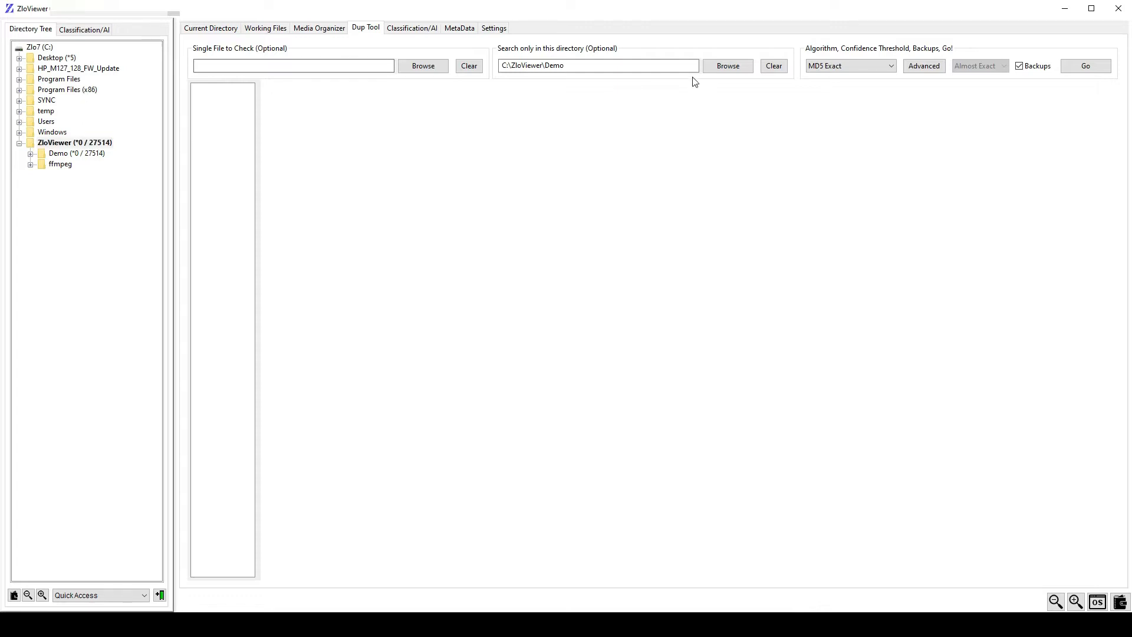
Clear the Dup Tool's search directory and assign C:\ZloViewer\Demo to it again from the directory tree
click(781, 68)
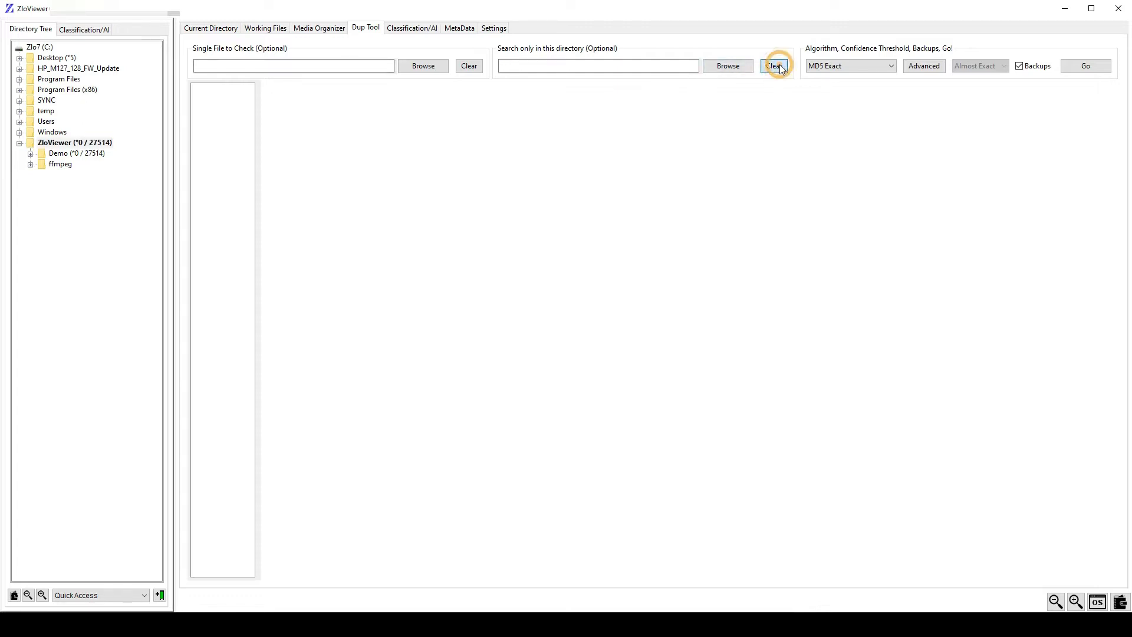
click(98, 141)
drag(62, 153, 588, 74)
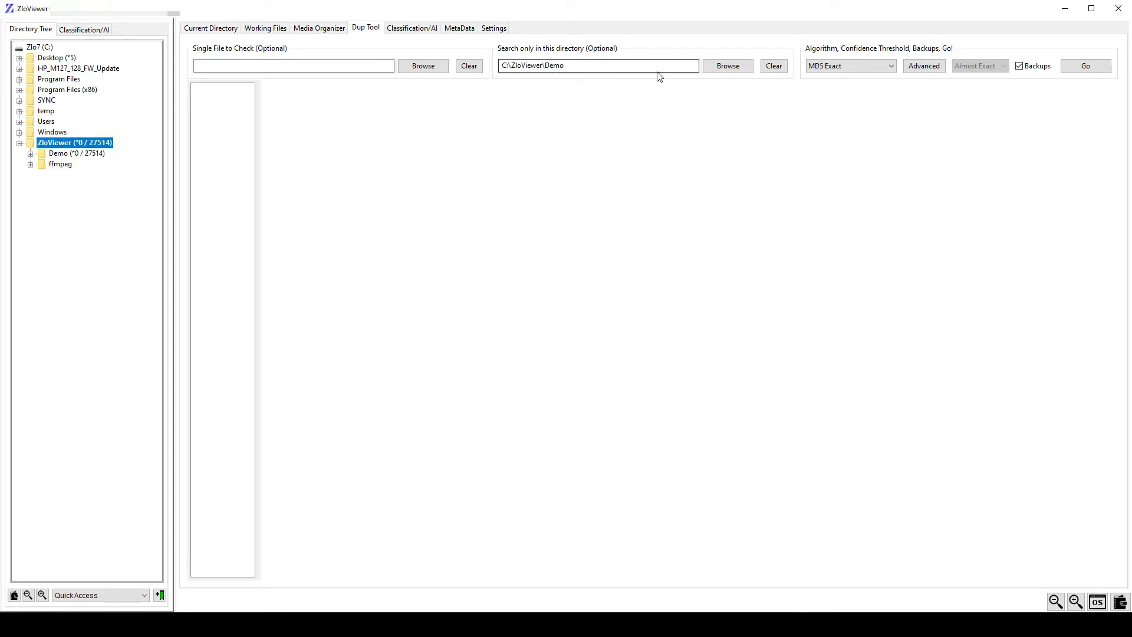
Choose MD5 Exact as the matching algorithm and review the advanced threshold and auto removal options
click(855, 66)
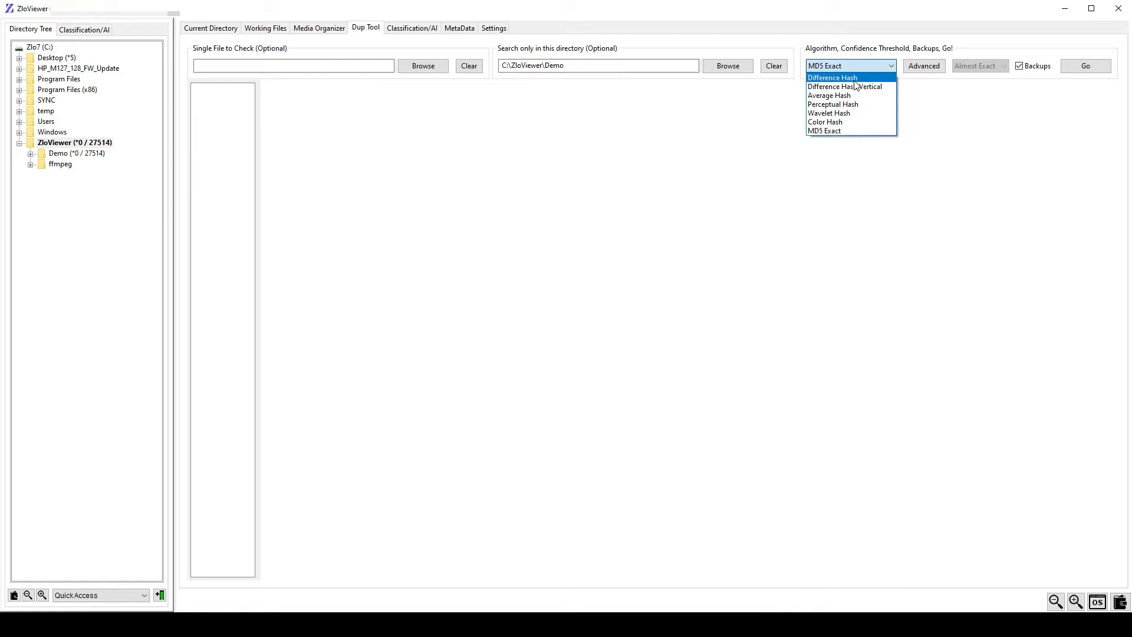
click(838, 137)
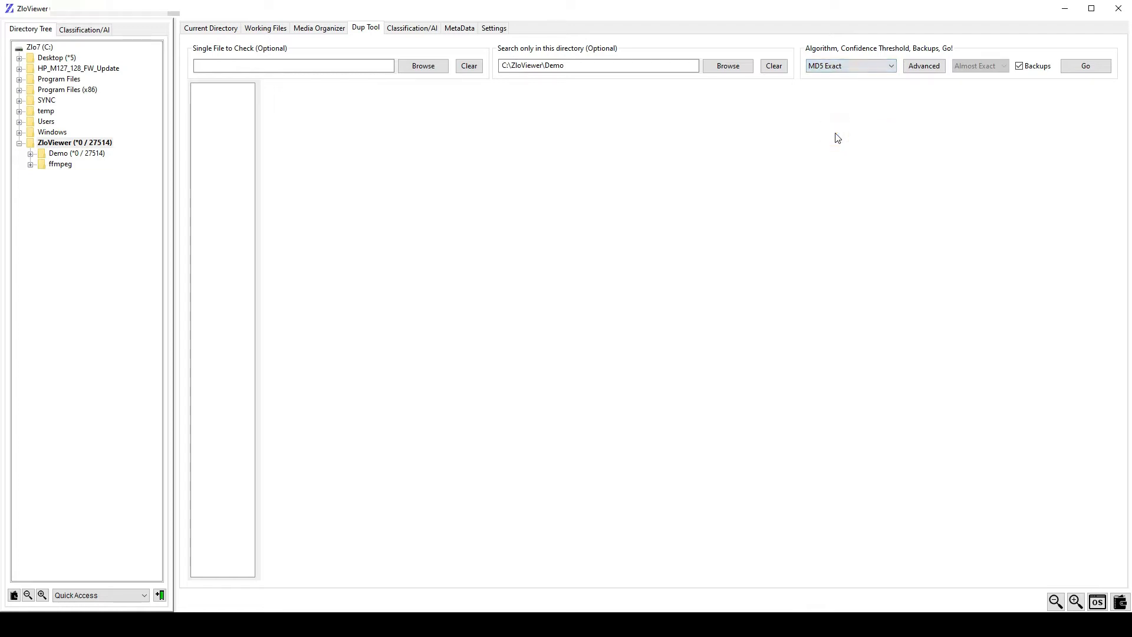
click(923, 67)
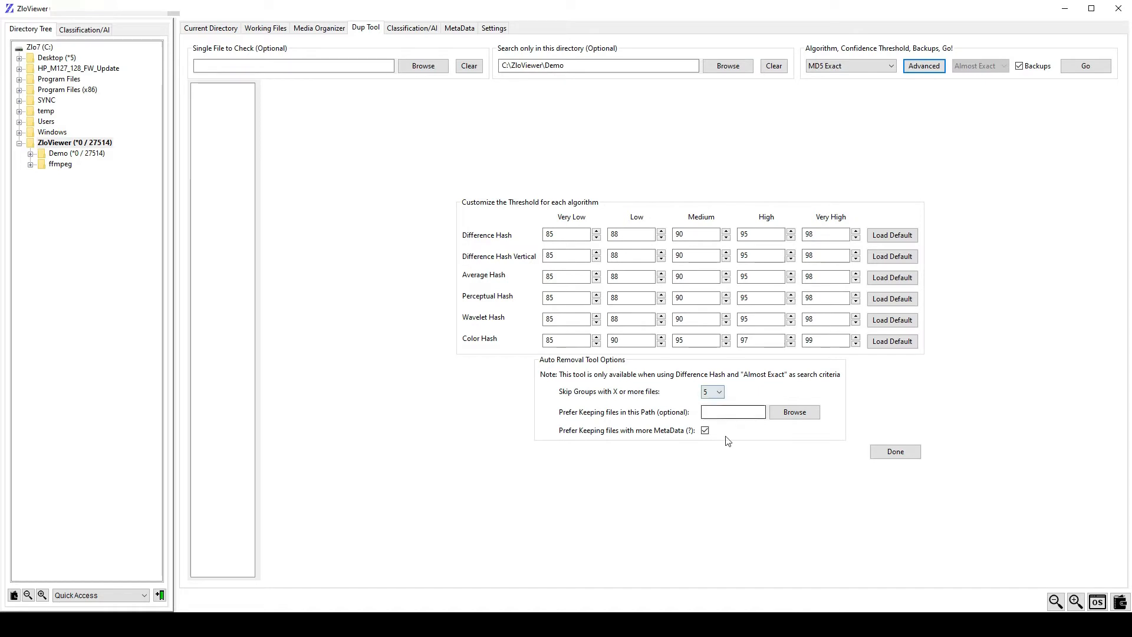
click(896, 453)
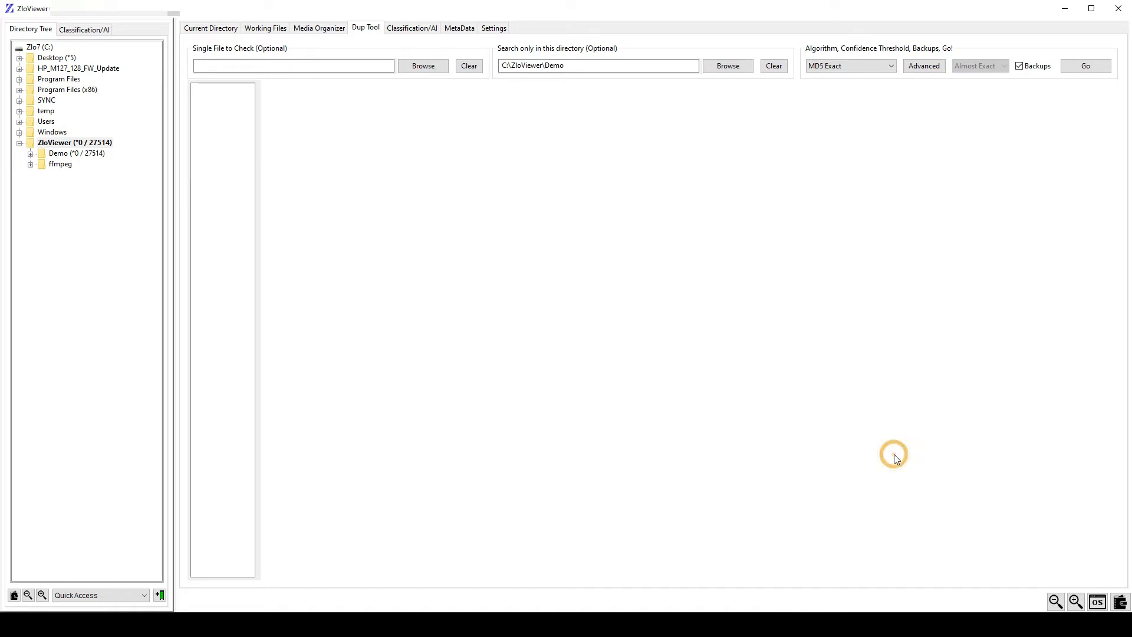
Run the duplicate search on the Demo folder and widen the results list to show the full group names
click(1085, 66)
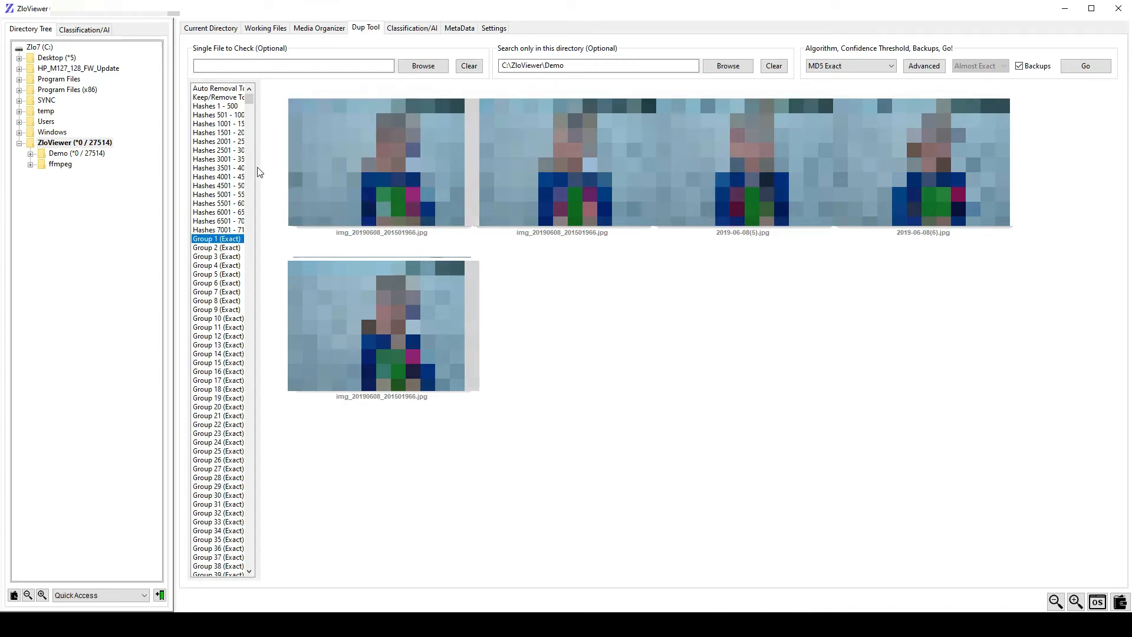
drag(260, 169, 287, 171)
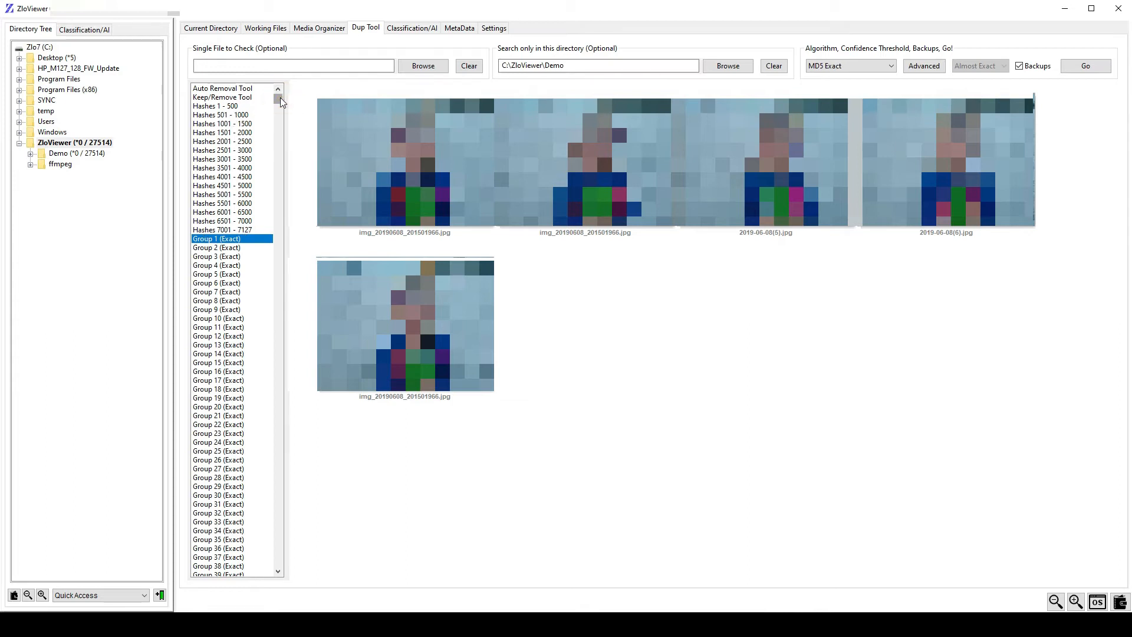
Examine the duplicate images in Groups 2, 3 and 4 and in the last group of the results list
click(233, 248)
click(234, 257)
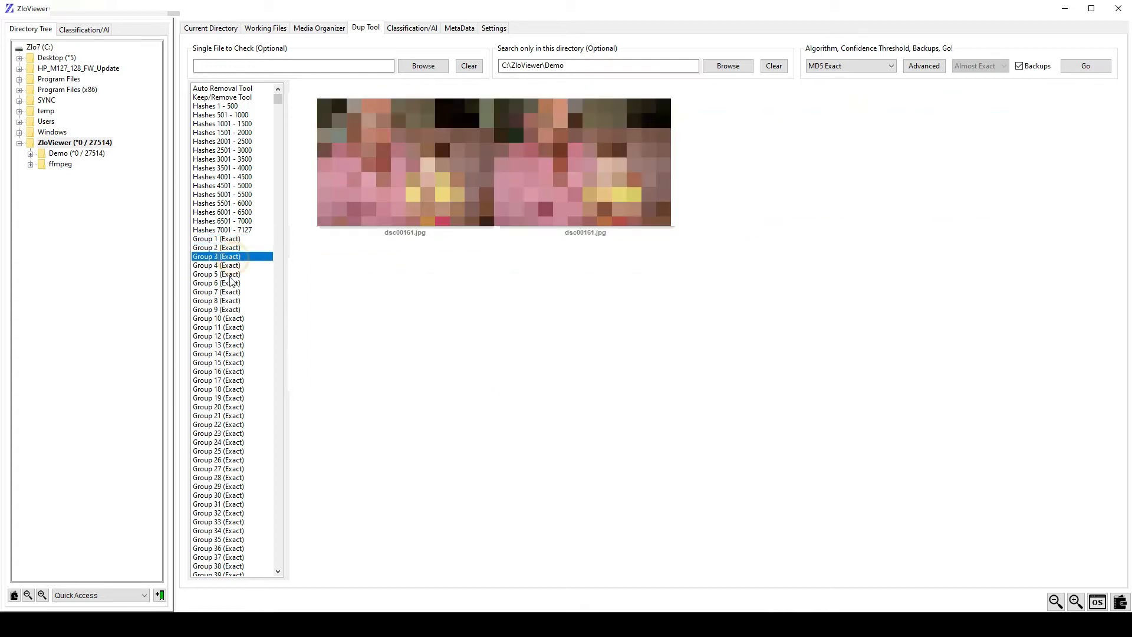
click(233, 266)
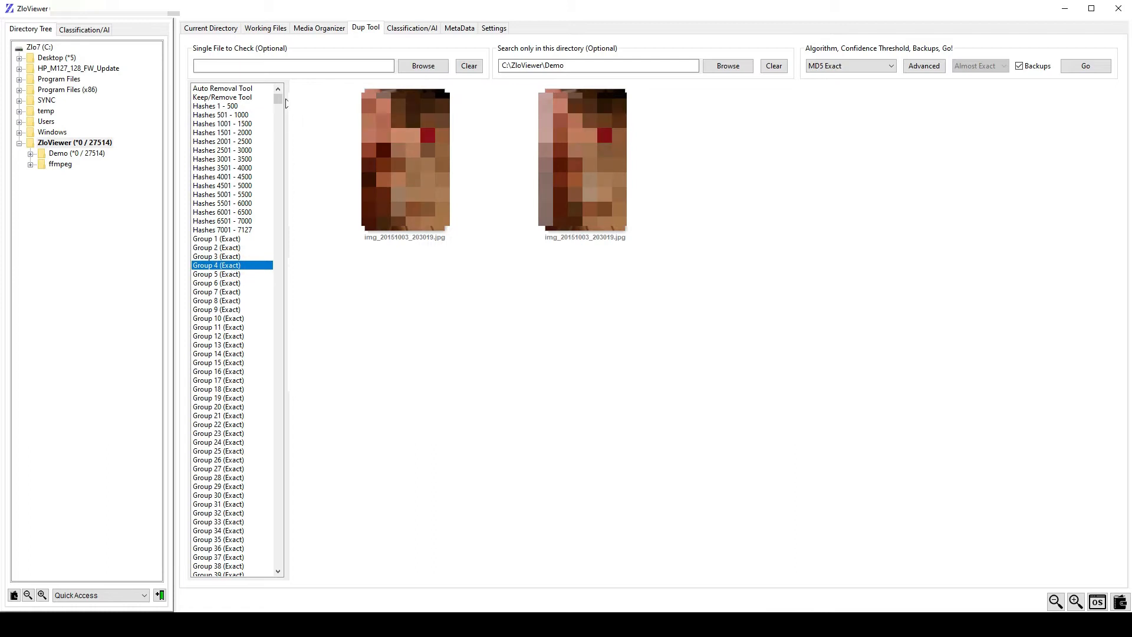
drag(279, 97, 266, 577)
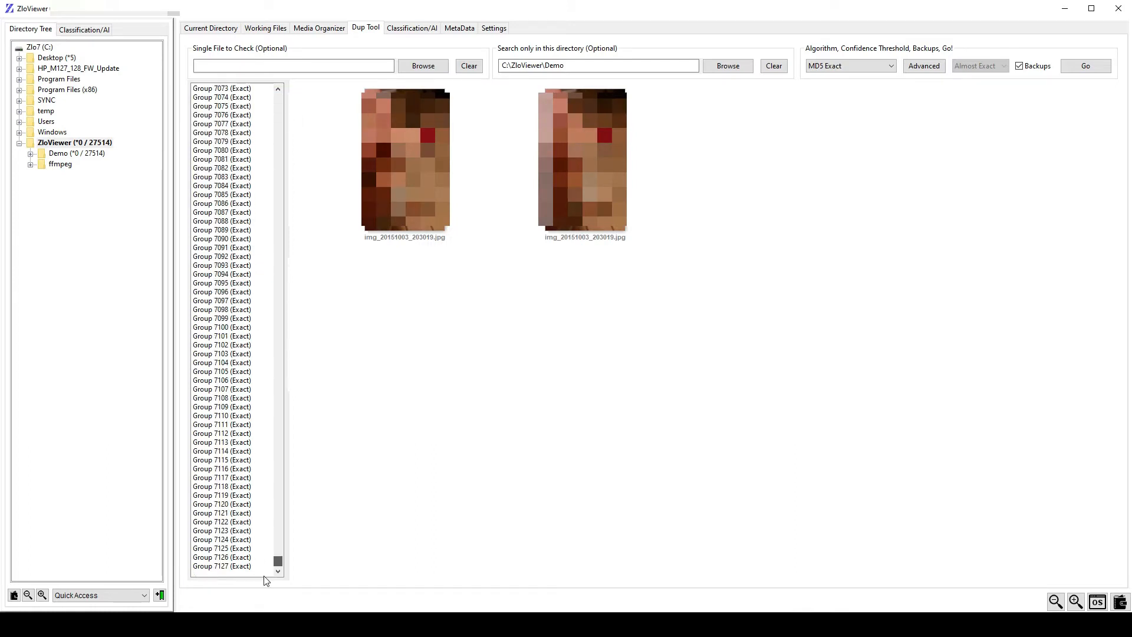
click(227, 566)
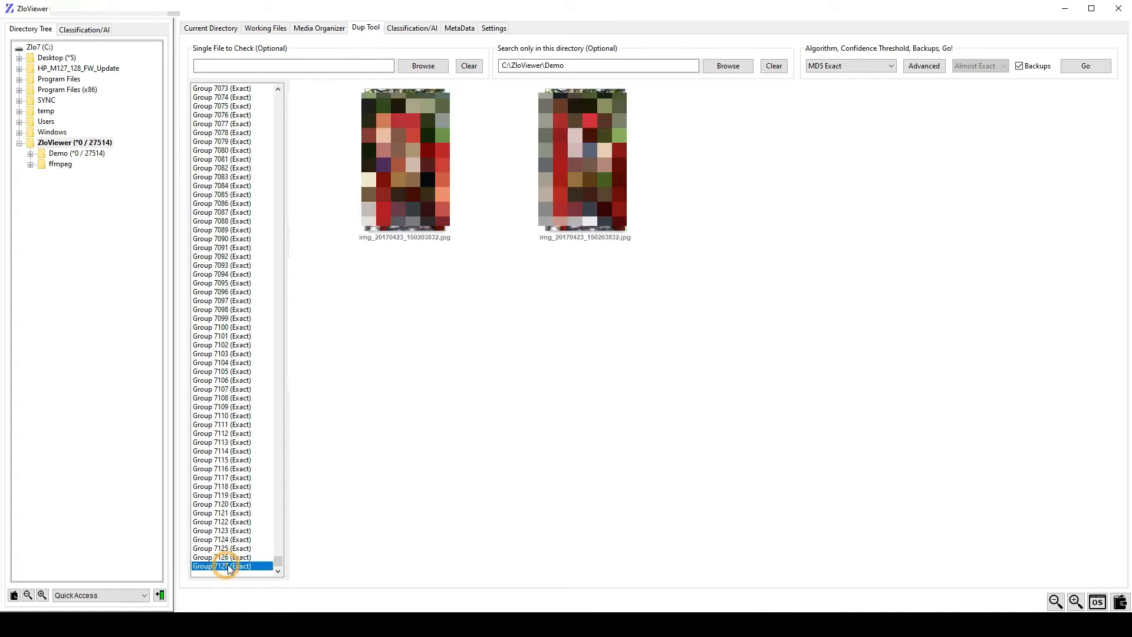
drag(279, 559, 298, 76)
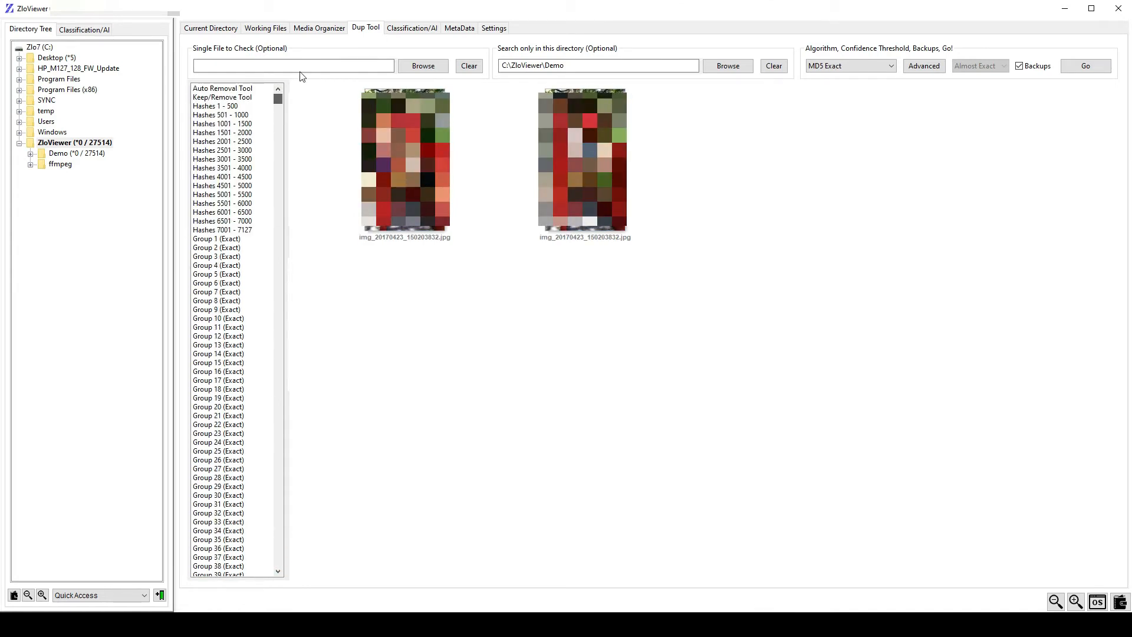
Open the Keep/Remove Tool for the duplicate groups and dismiss its introductory message
click(245, 98)
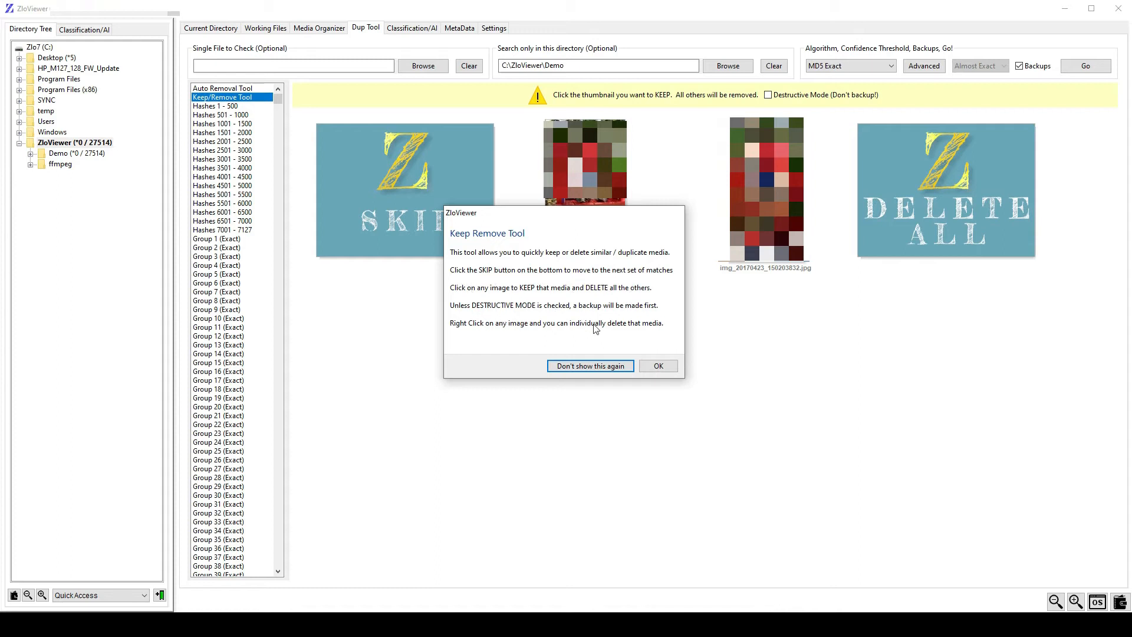
click(666, 368)
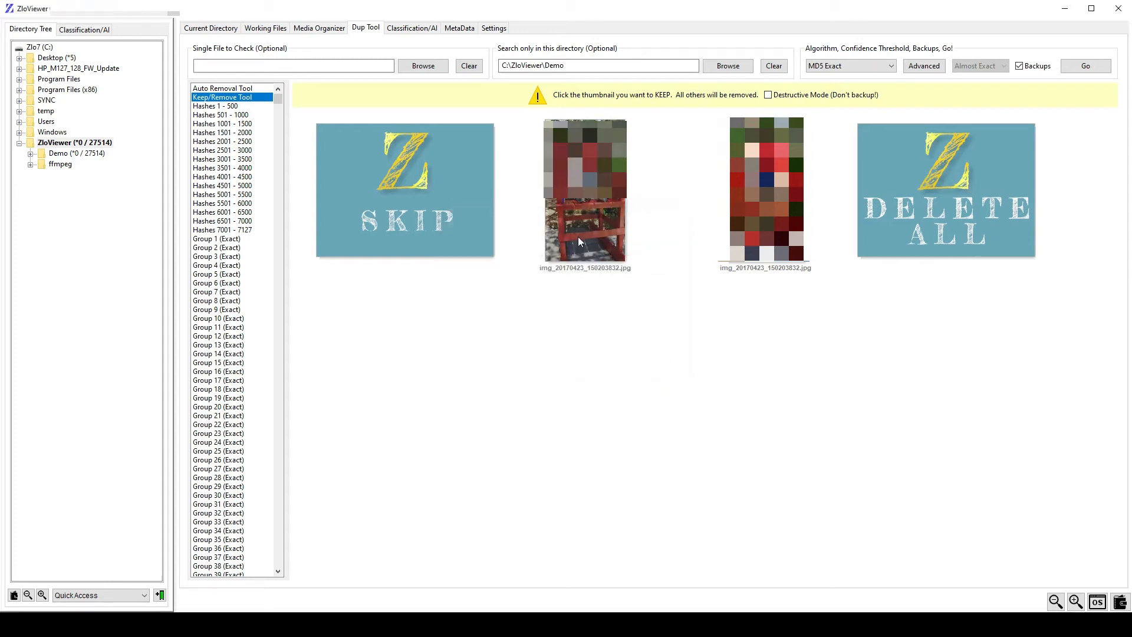
View the metadata of the first duplicate image in the set and return to the Dup Tool
right_click(588, 199)
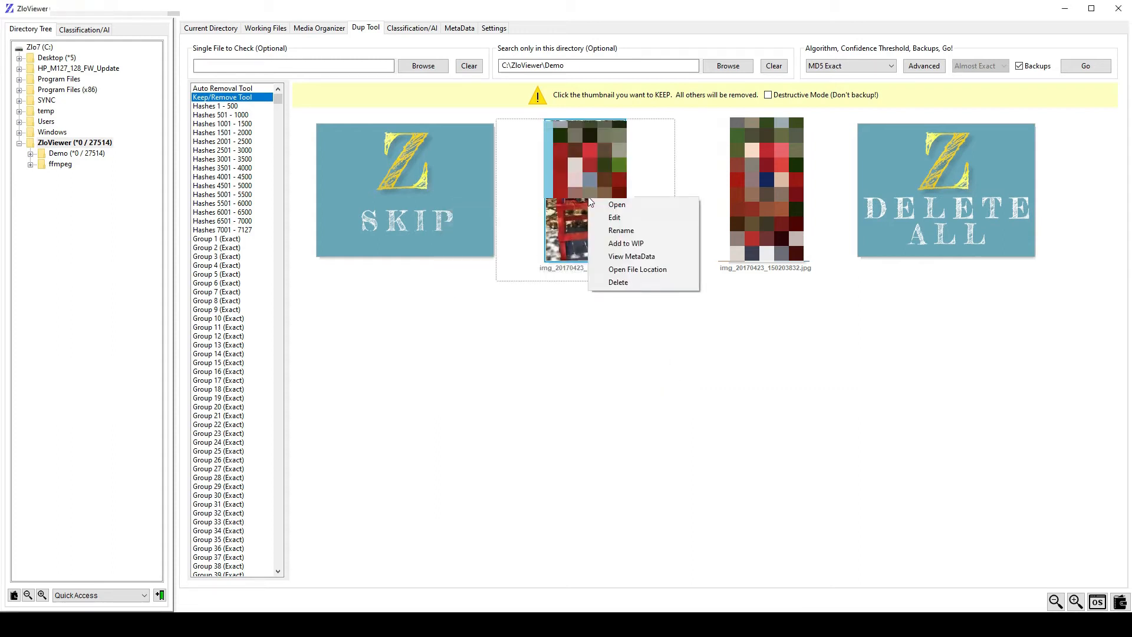
click(628, 258)
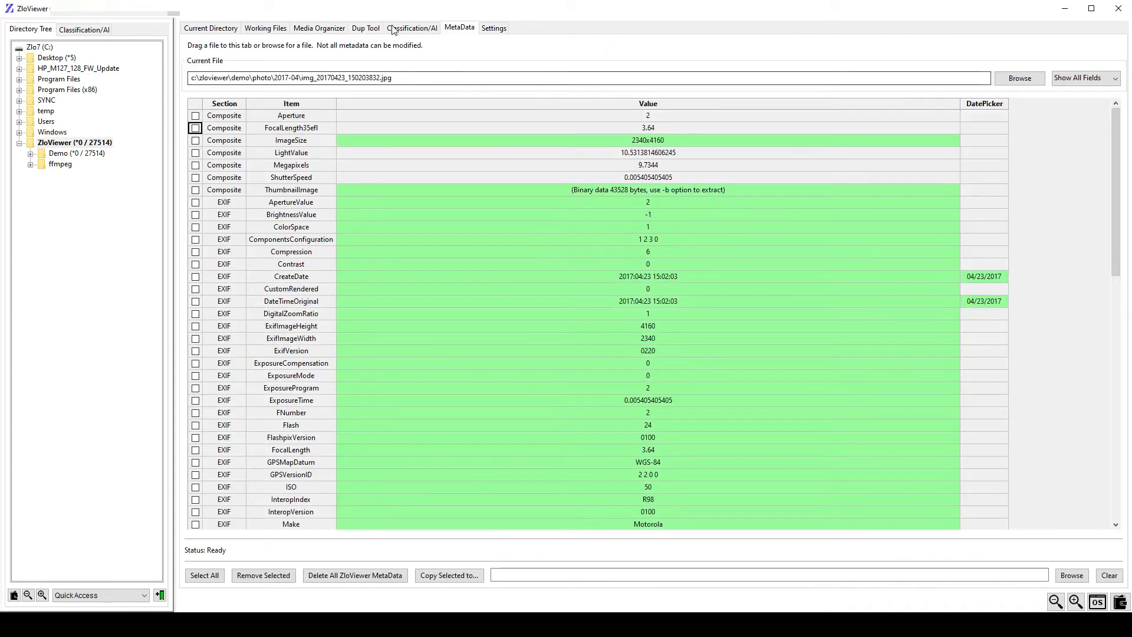
click(366, 29)
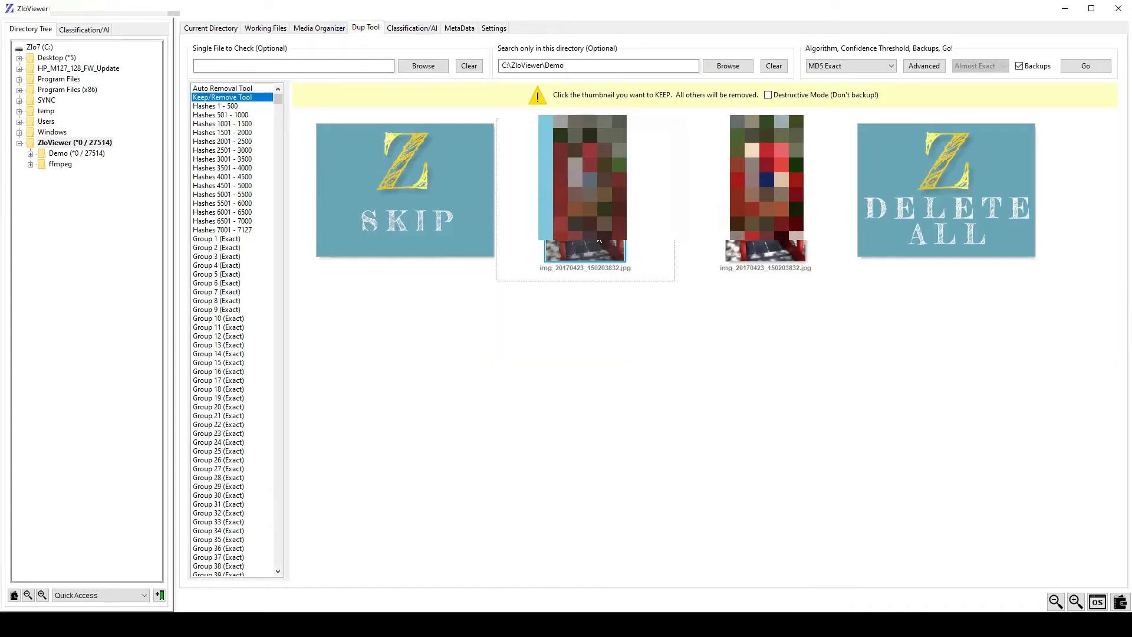
Keep only the duplicate located in c:\zloviewer\demo\photo\2017-02, using Destructive Mode and with folder paths shown as thumbnail labels
click(768, 95)
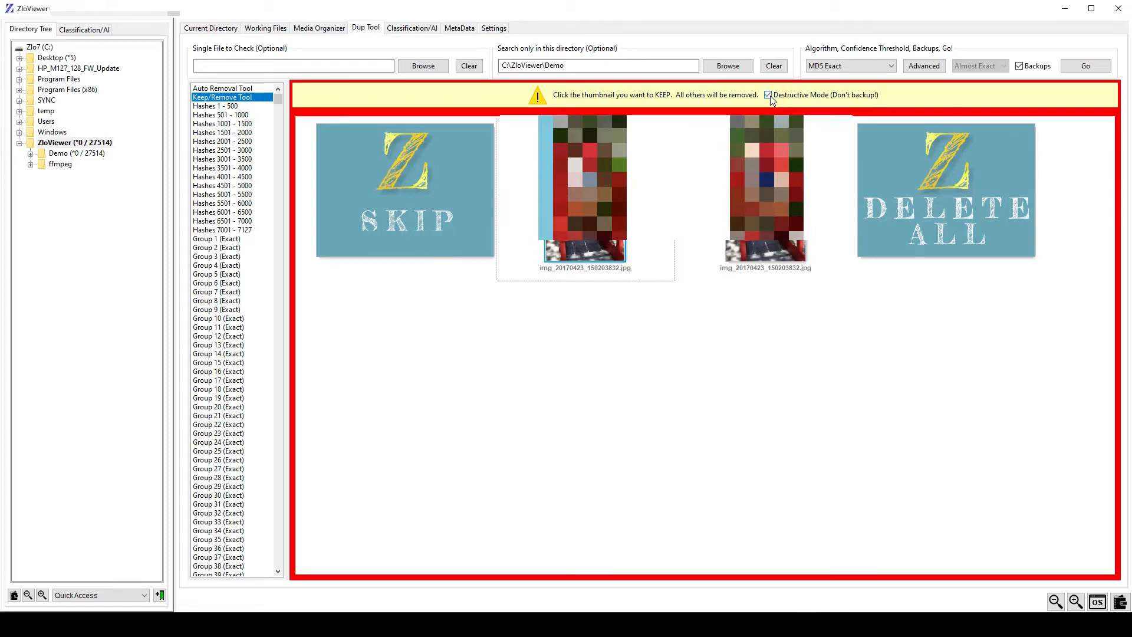
click(1122, 602)
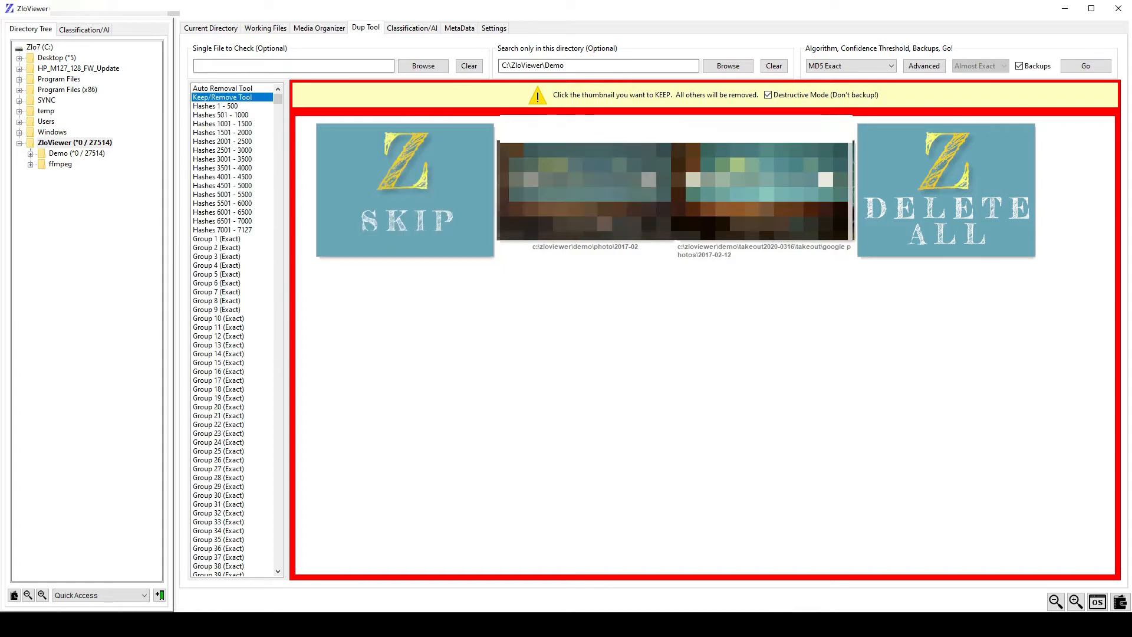
click(596, 195)
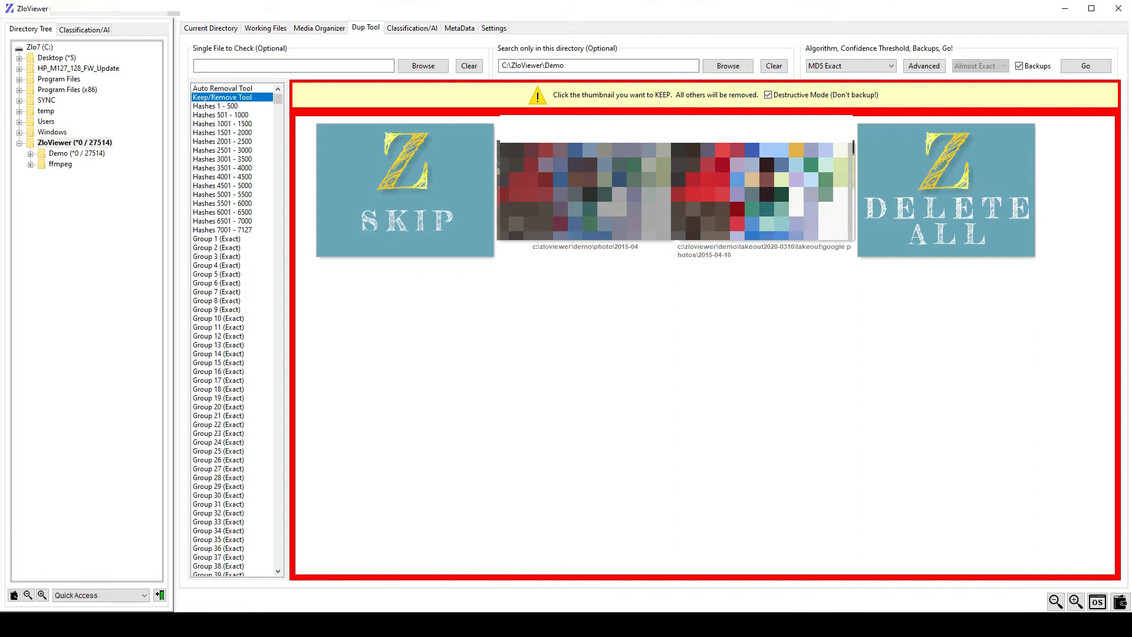
Keep the copy in c:\zloviewer\demo\photo\2015-04, and delete both black 2017-10 photos after labelling thumbnails with dimensions, size and full path
click(597, 186)
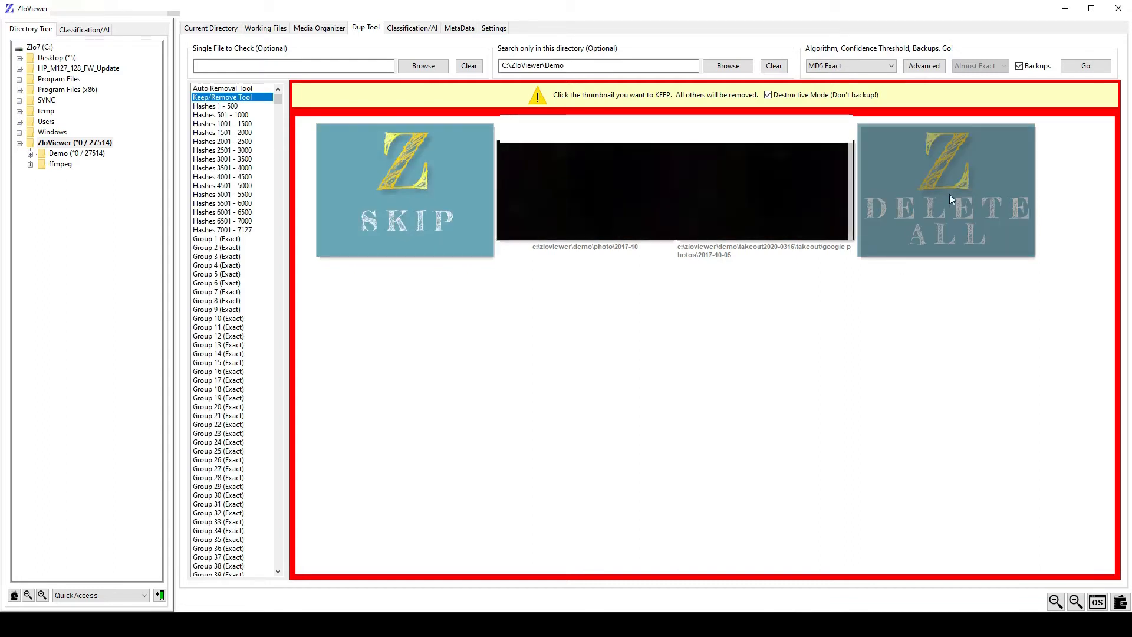
click(1120, 602)
click(1120, 603)
click(1120, 602)
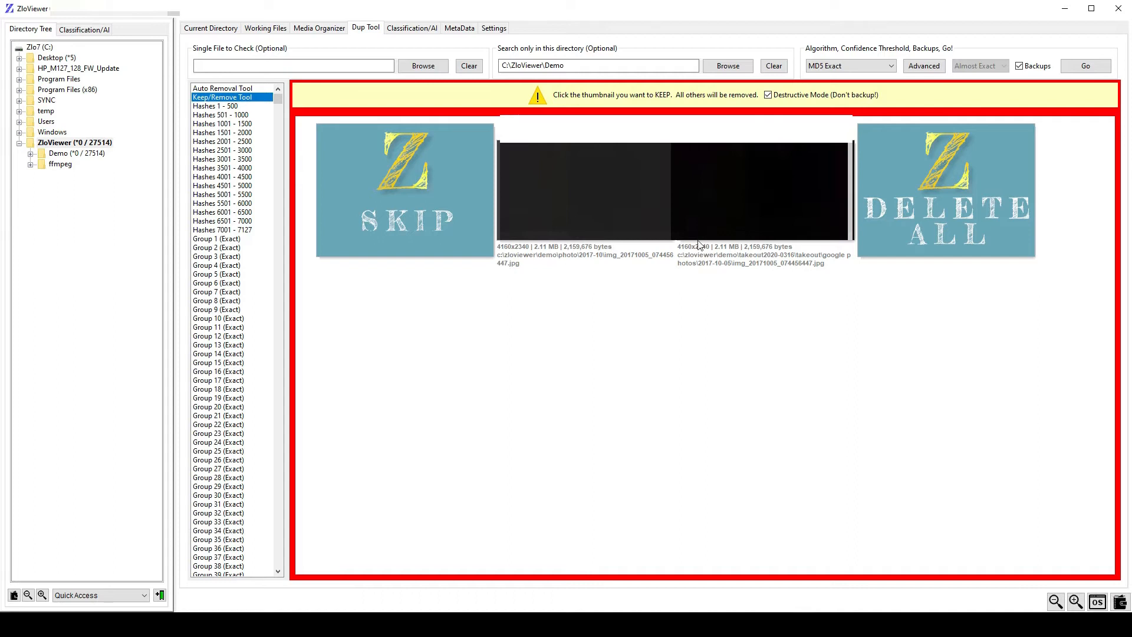
click(945, 197)
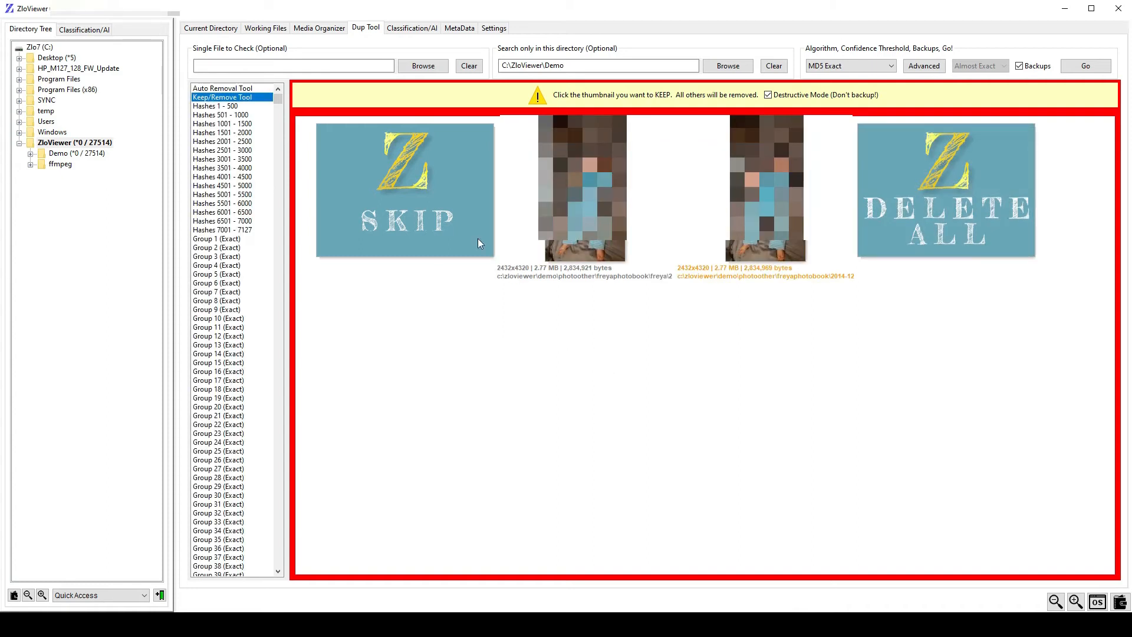
Skip the duplicate group of 2432x4320 portrait photos and turn off Destructive Mode
click(439, 200)
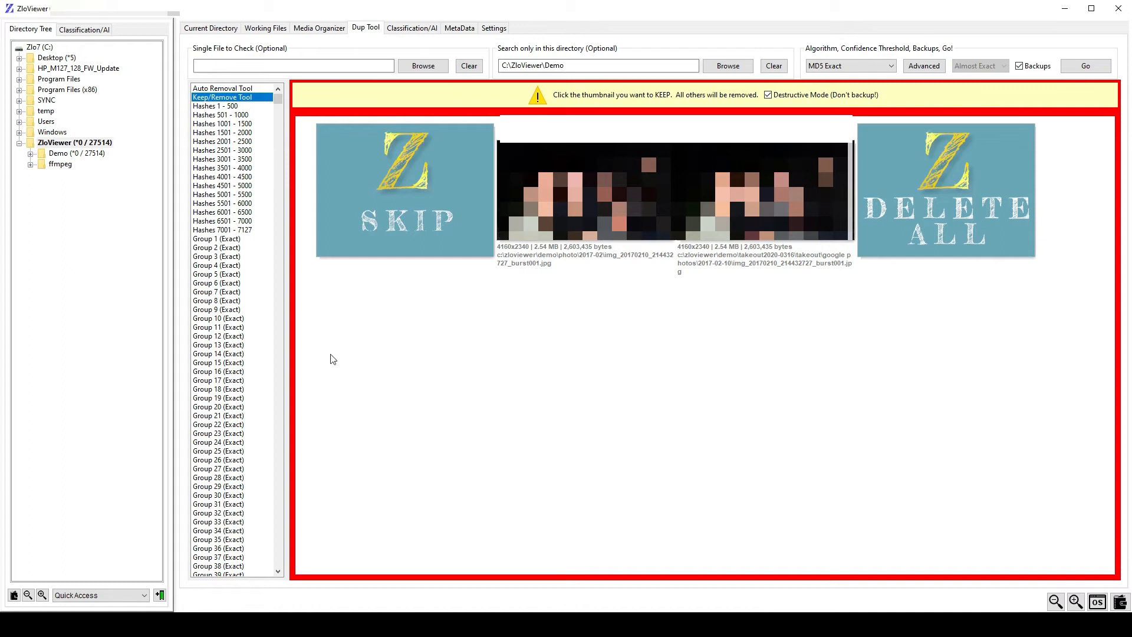
drag(280, 105, 297, 139)
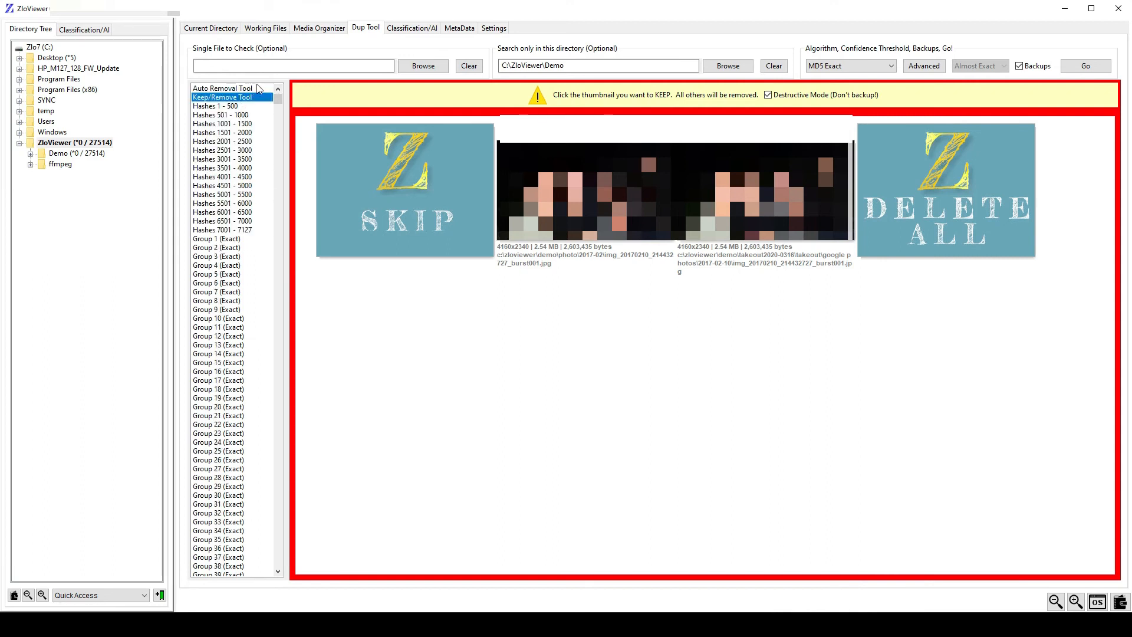
click(770, 95)
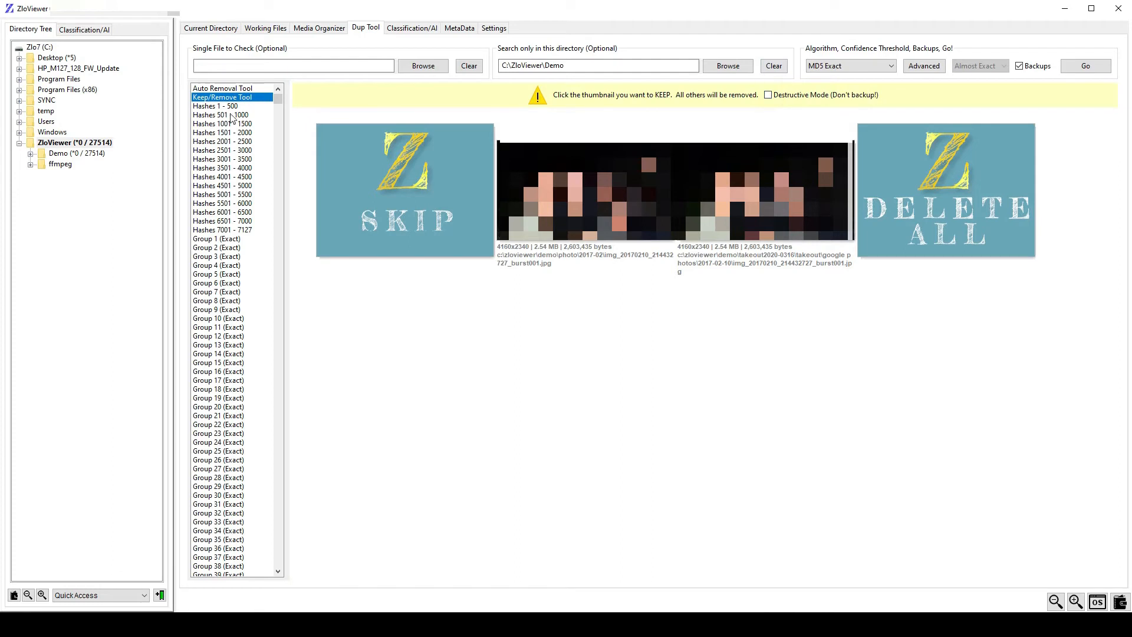
Decline running the Auto Removal Tool and set its advanced option to prefer keeping files in C:\ZloViewer\Demo\Photo
click(238, 88)
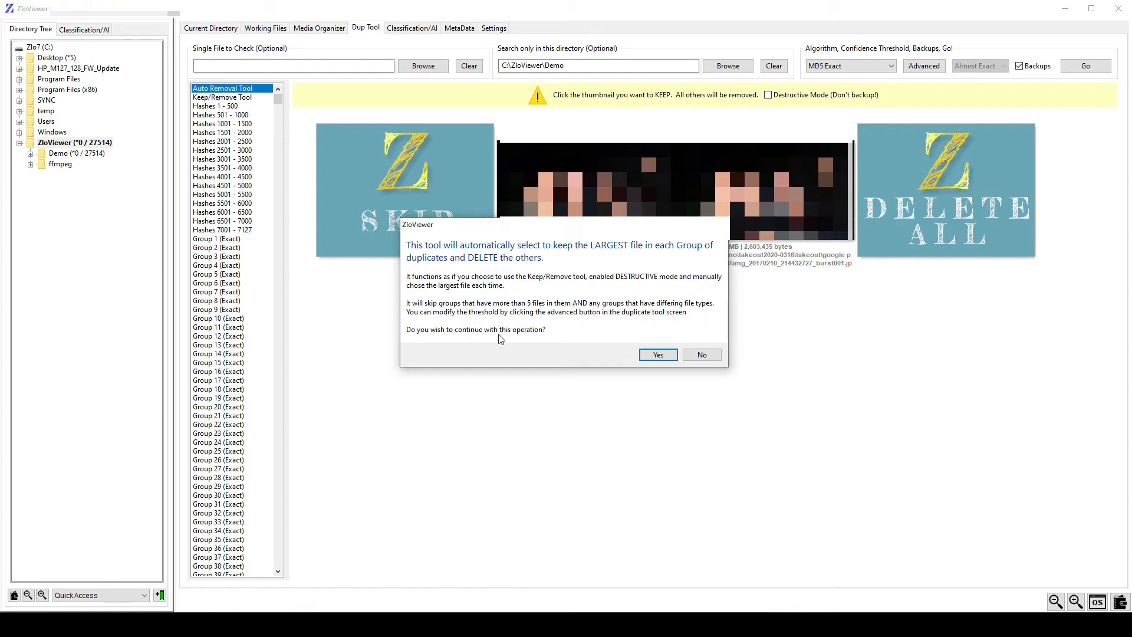
click(703, 355)
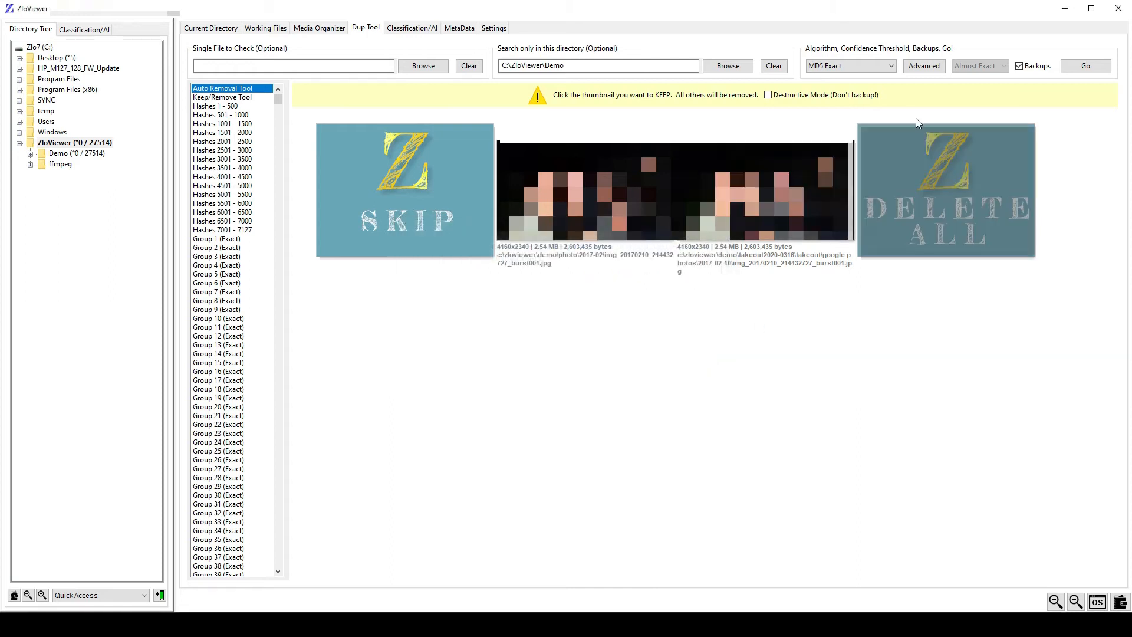
click(934, 68)
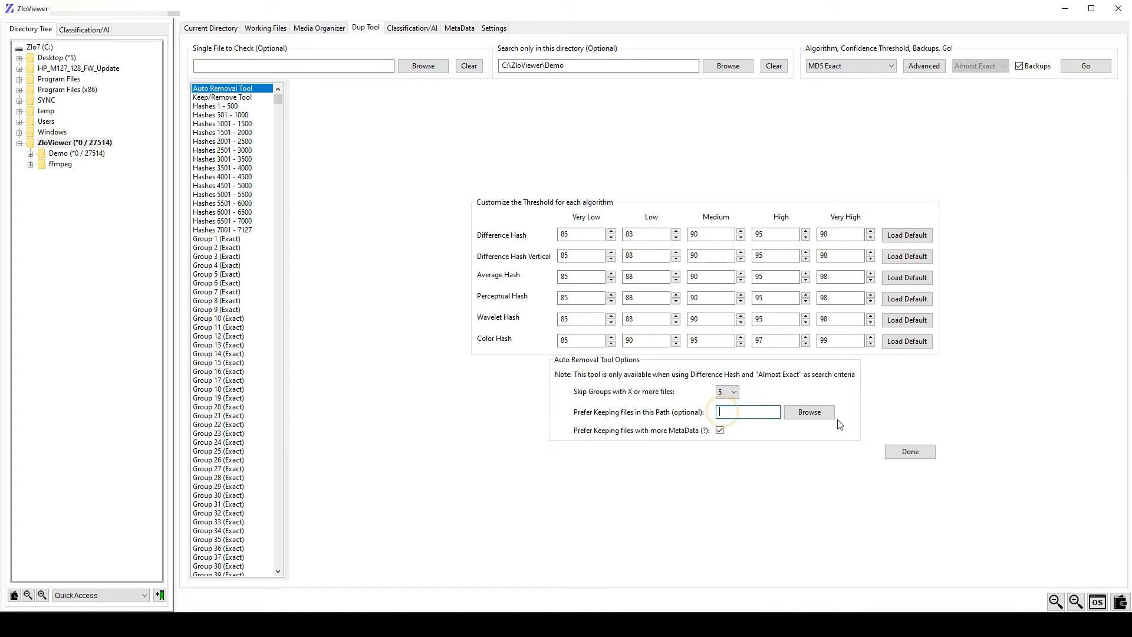
click(817, 415)
scroll(333, 271, down, 5)
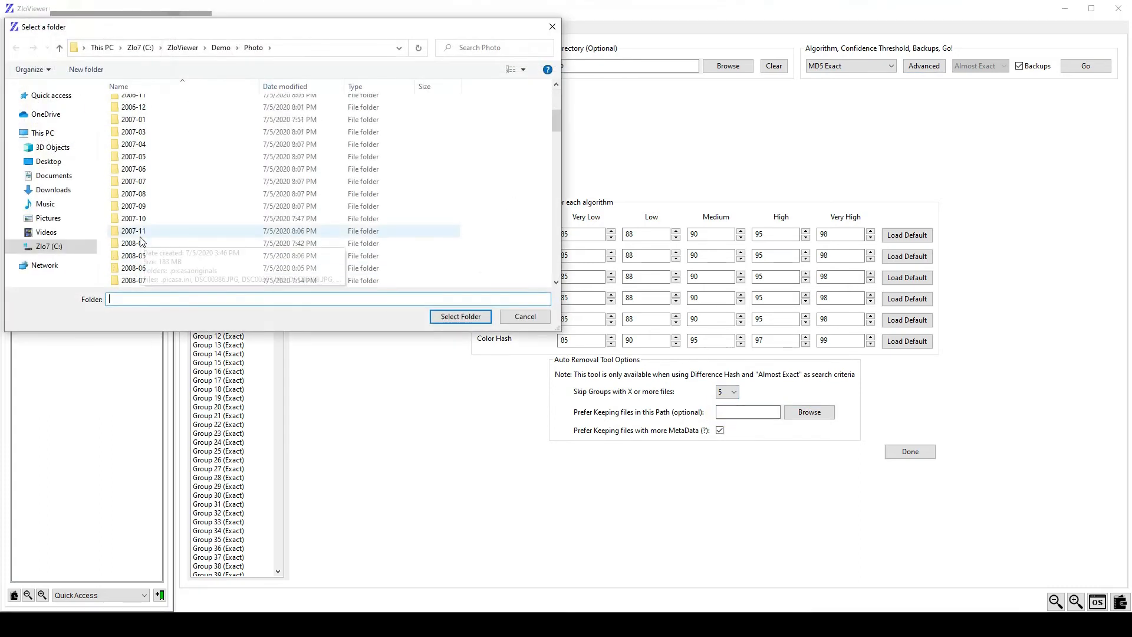
click(221, 48)
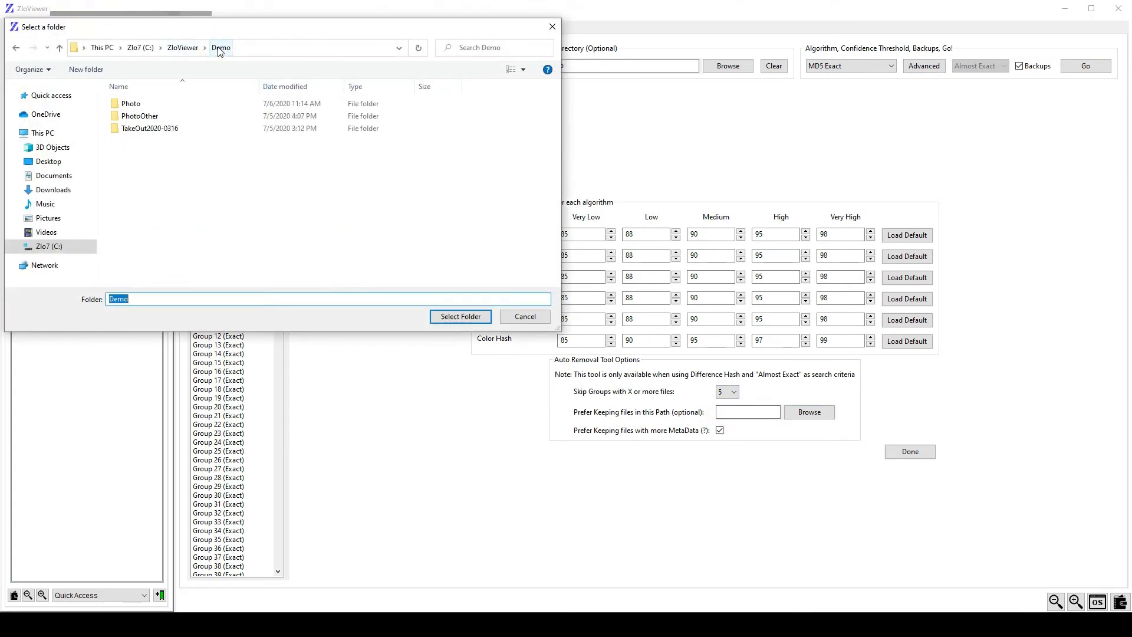
double_click(126, 107)
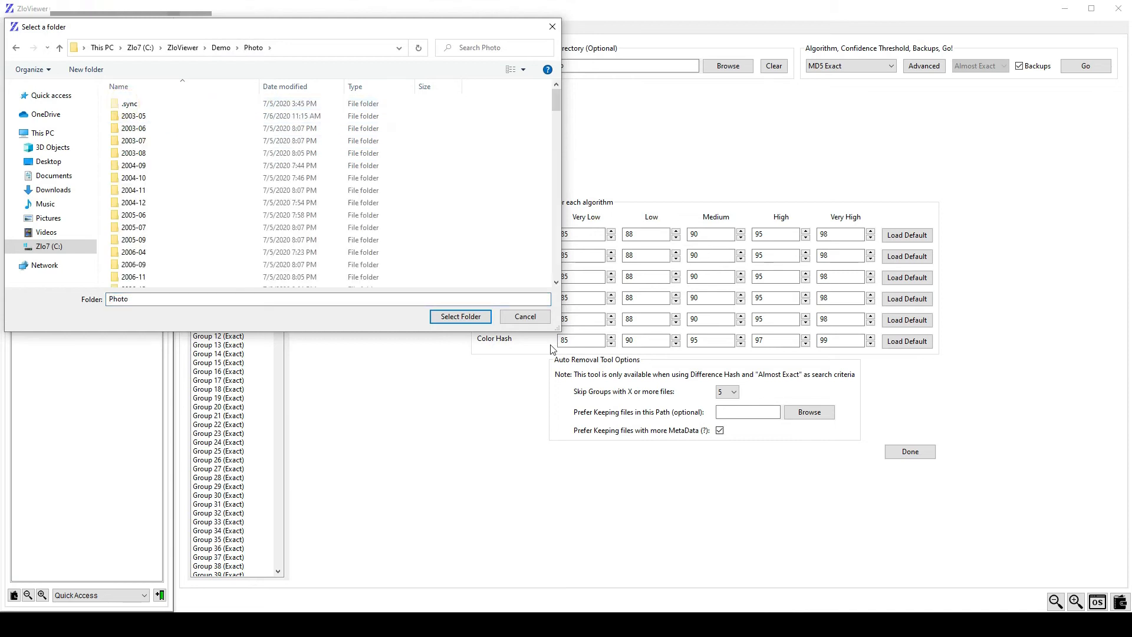
click(461, 317)
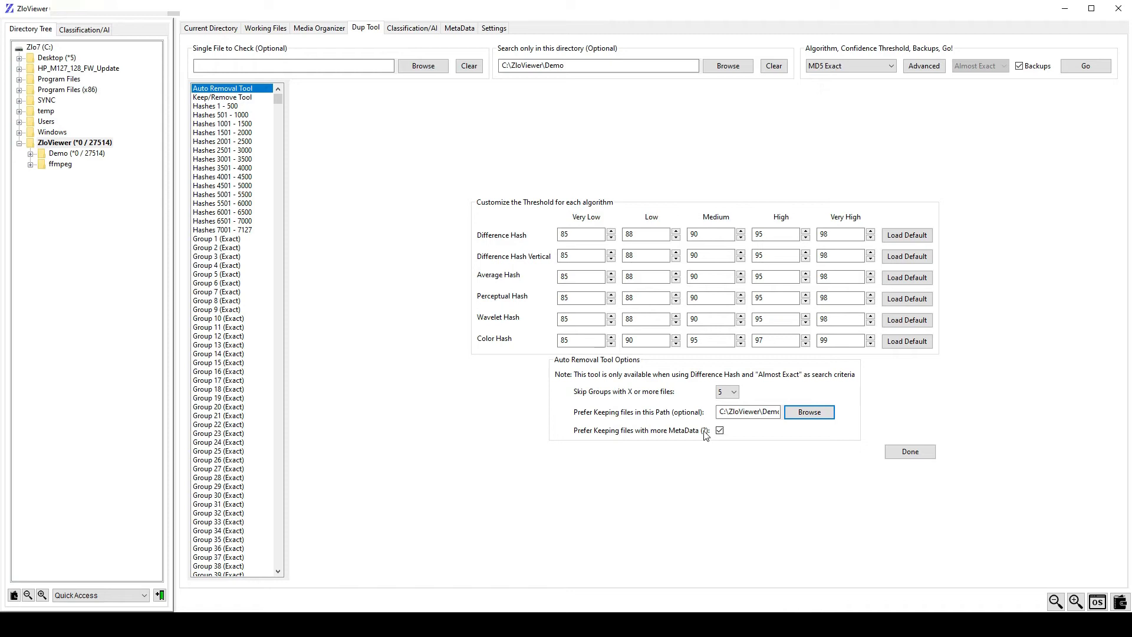
mouse_move(704, 430)
click(910, 452)
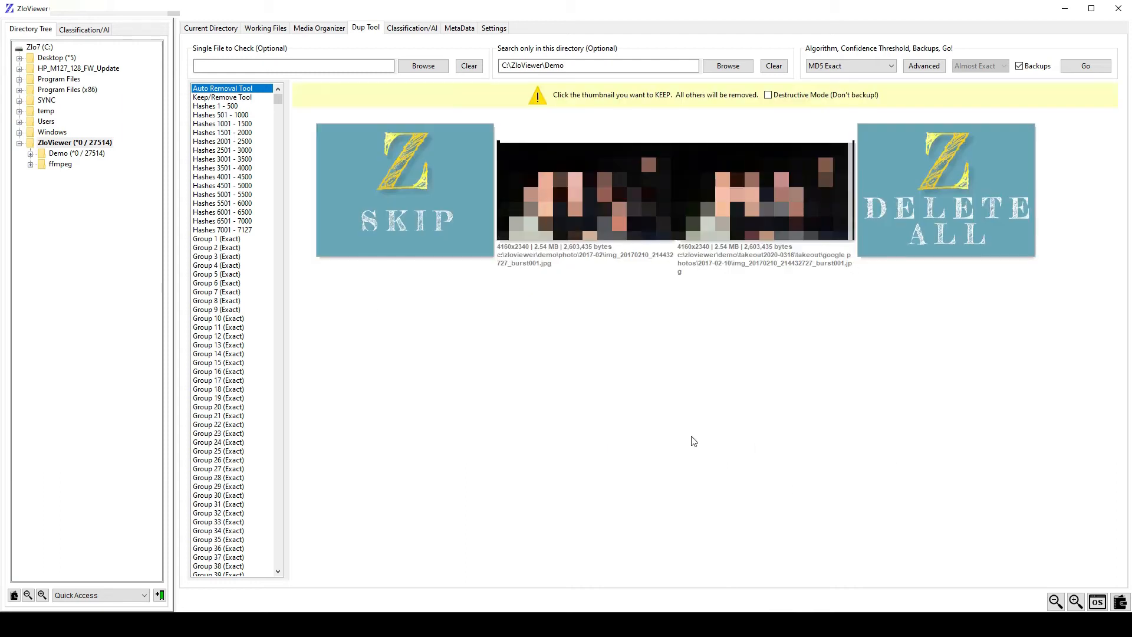
View Group 1 and run the Auto Removal Tool on the duplicate groups, accepting its deletion prompt
click(229, 239)
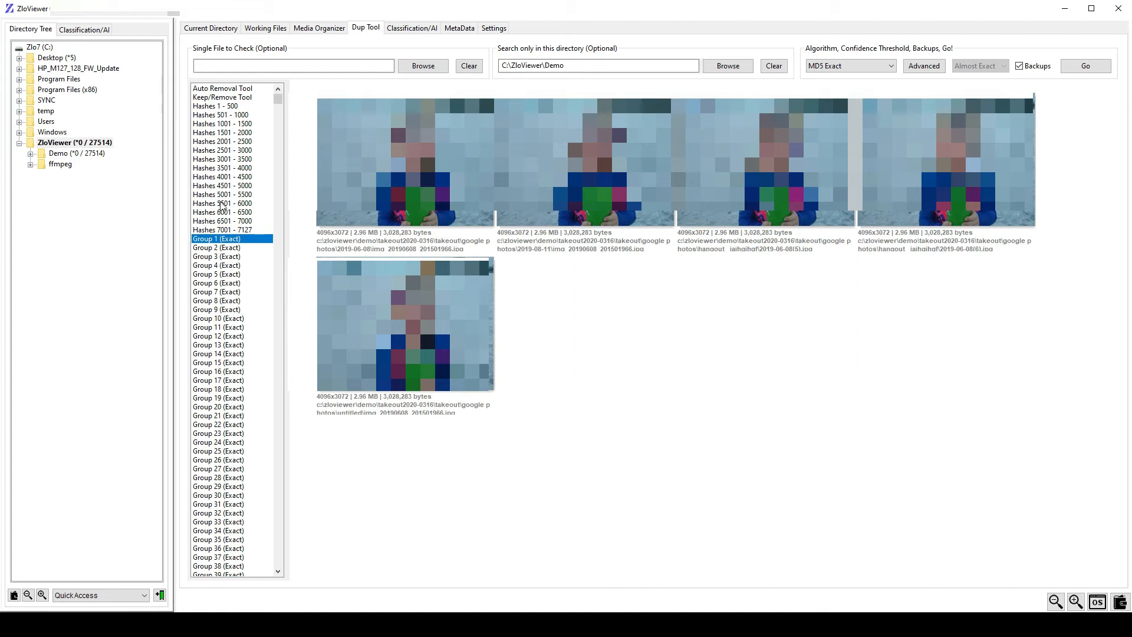
click(228, 89)
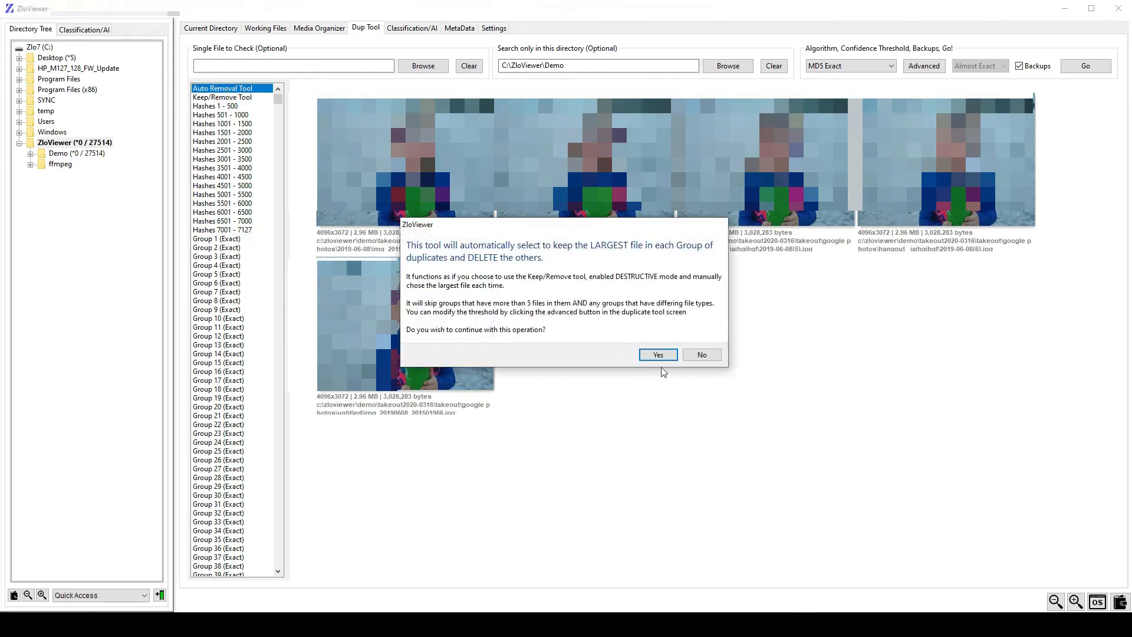
click(658, 354)
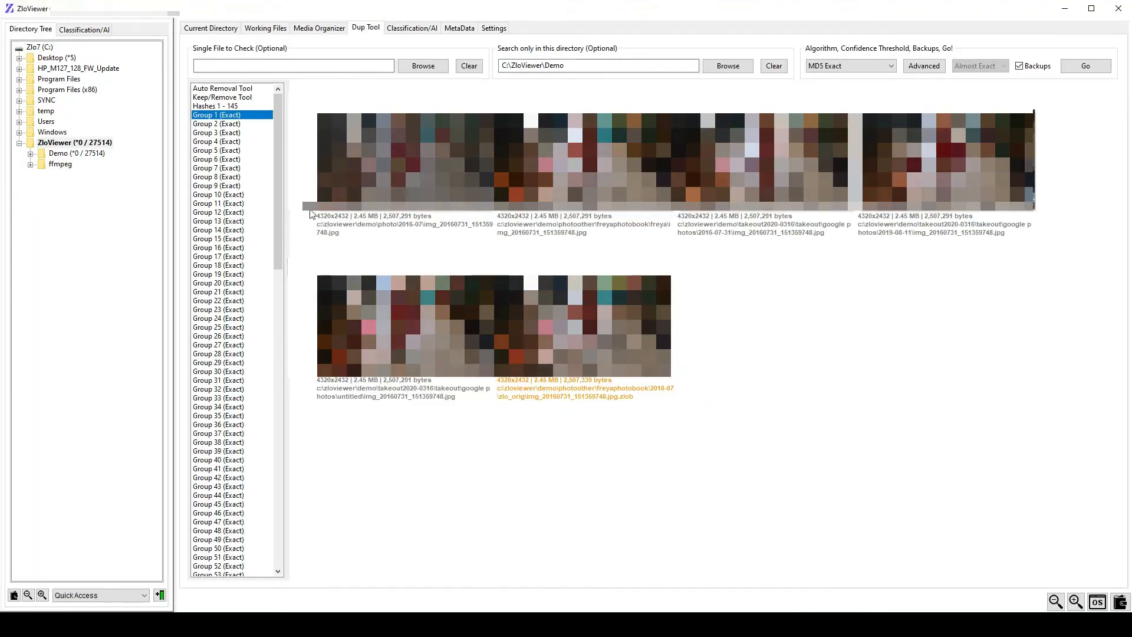
Examine the images in the groups left after the automatic removal, including Groups 135 and 118
drag(282, 224, 238, 567)
click(238, 568)
click(239, 479)
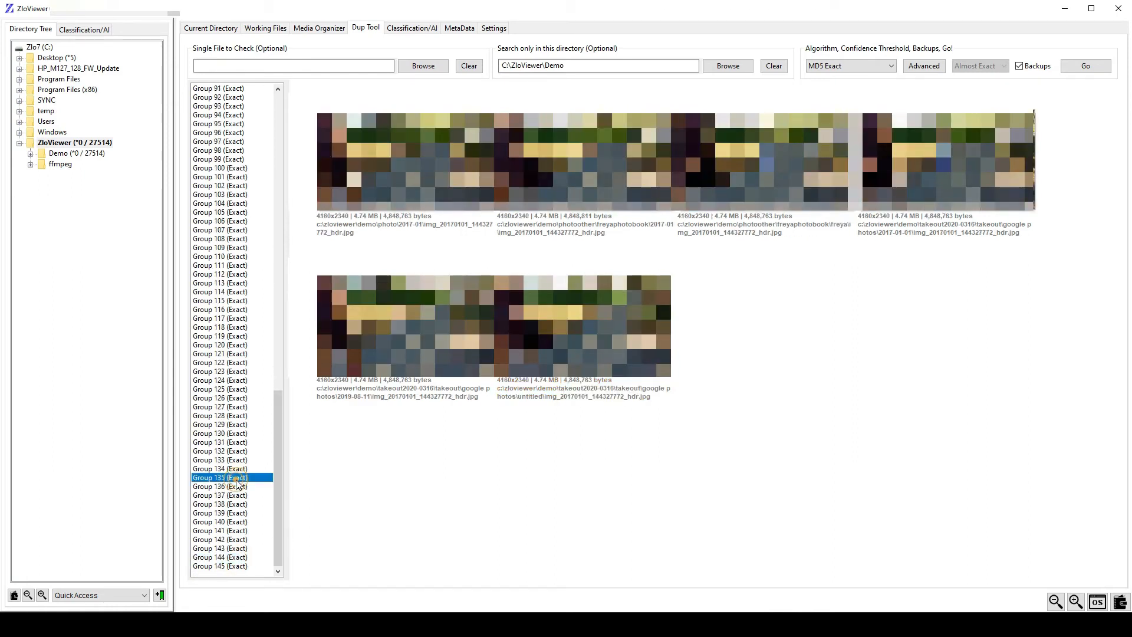
click(211, 329)
scroll(242, 187, up, 4)
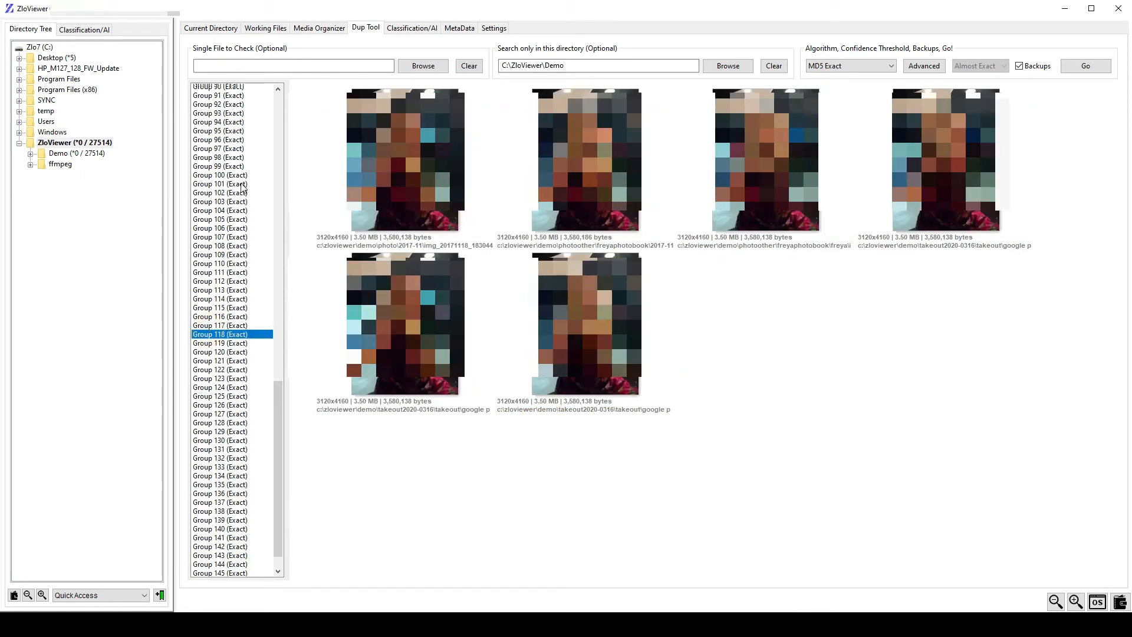
click(242, 188)
drag(279, 426, 281, 128)
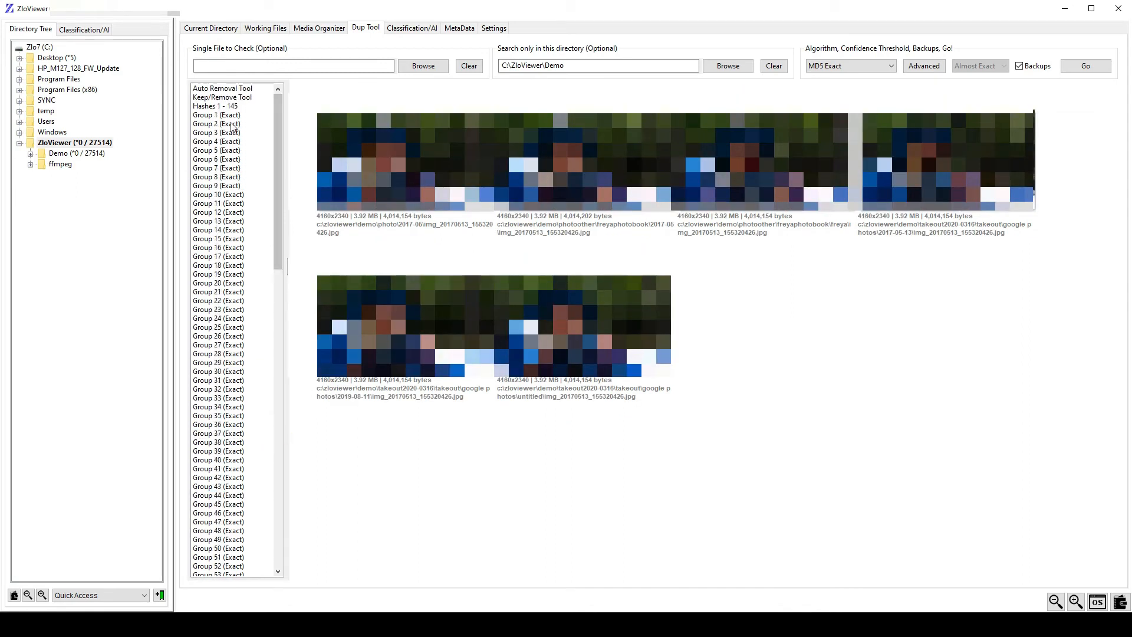
Set the Auto Removal Tool to skip groups with 10 or more files and run it again
click(929, 68)
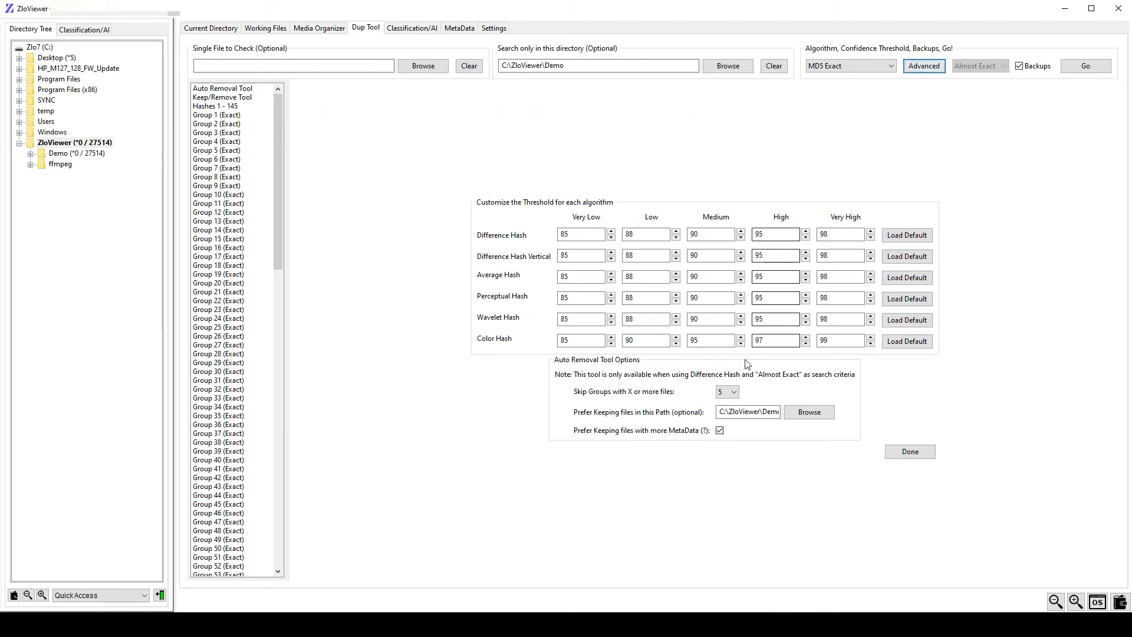
click(735, 397)
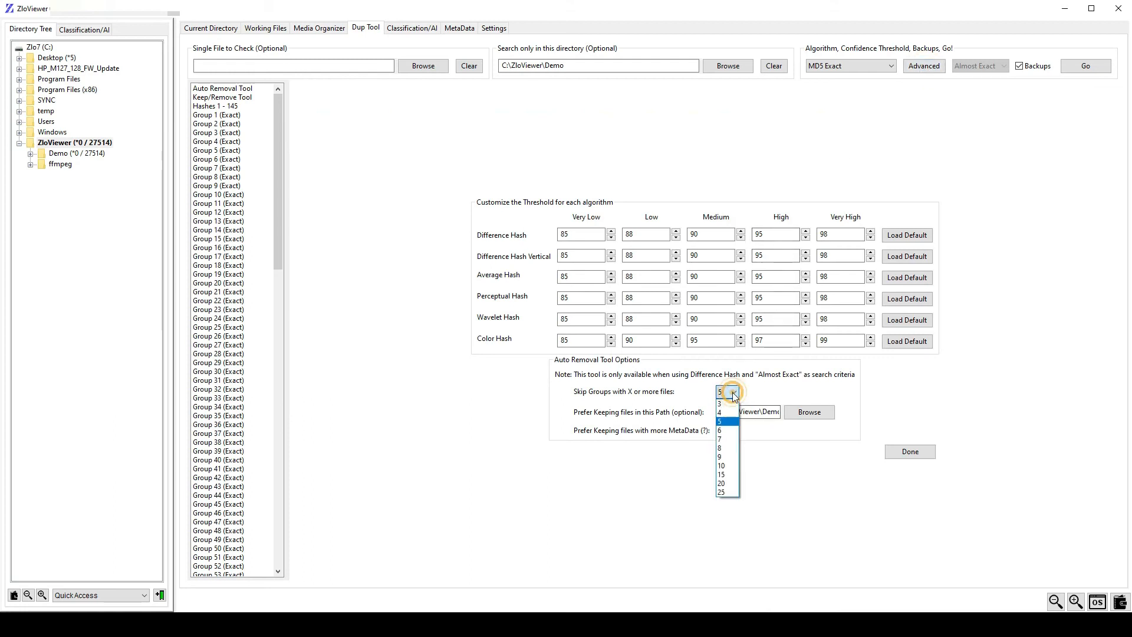
click(729, 467)
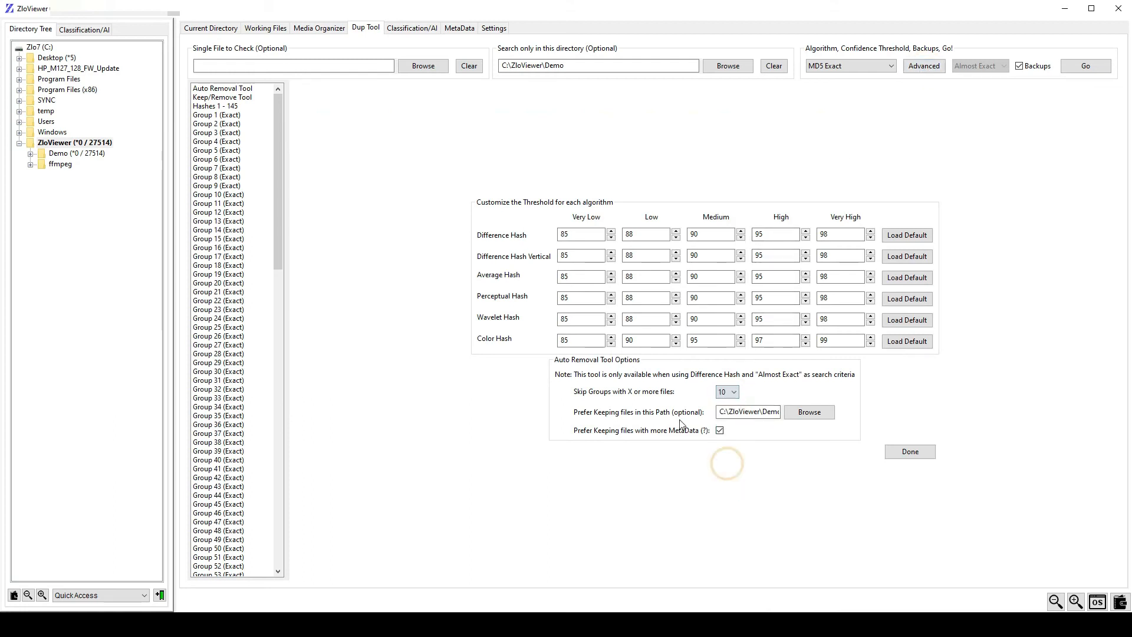
click(911, 451)
click(230, 89)
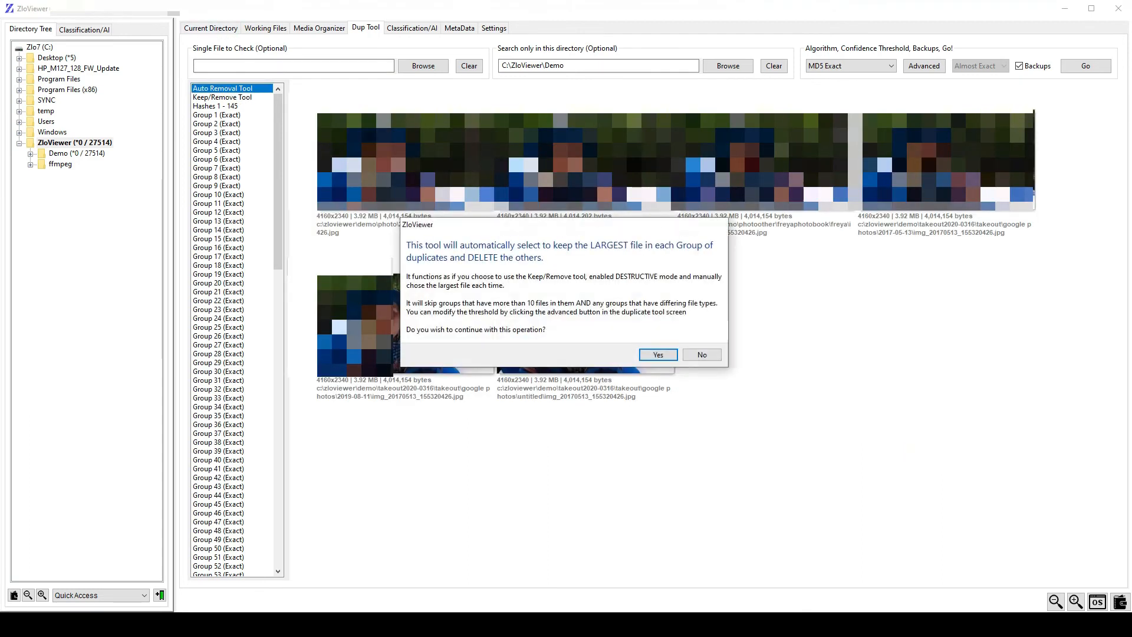
click(658, 355)
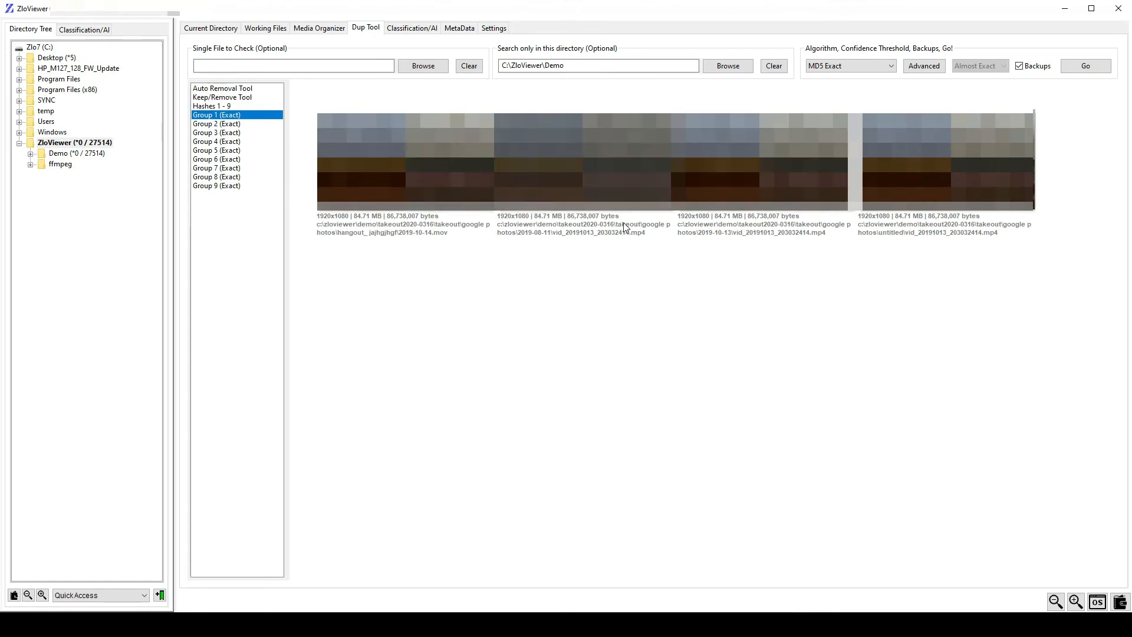
Examine the remaining duplicate groups from Group 2 through Group 5 and compare their file types
key(Down)
click(229, 134)
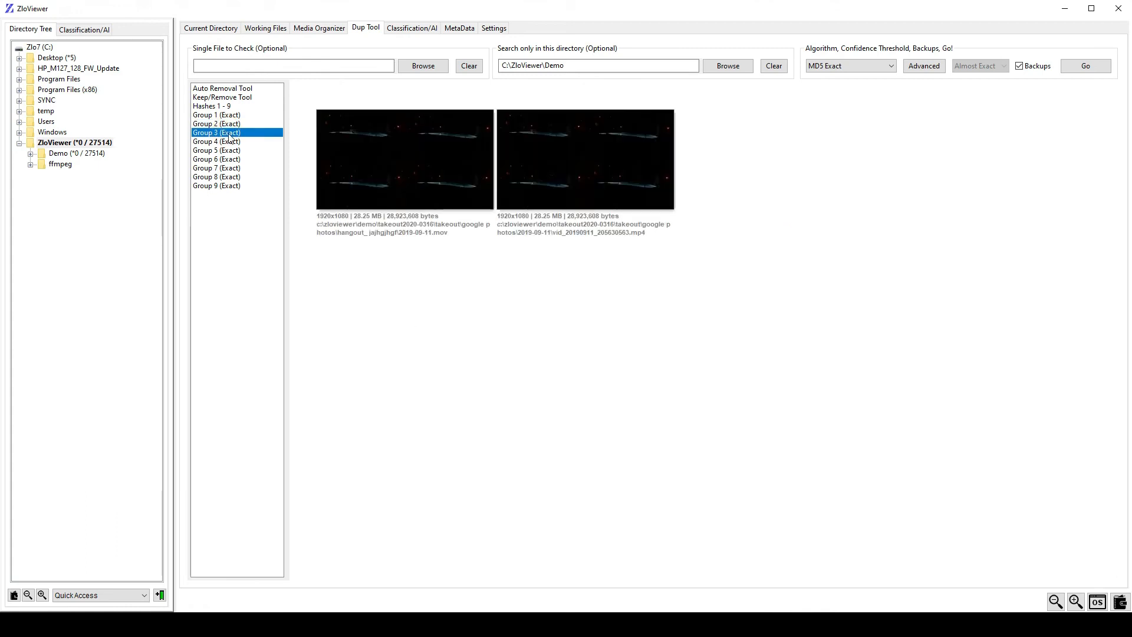
key(Down)
key(Down)
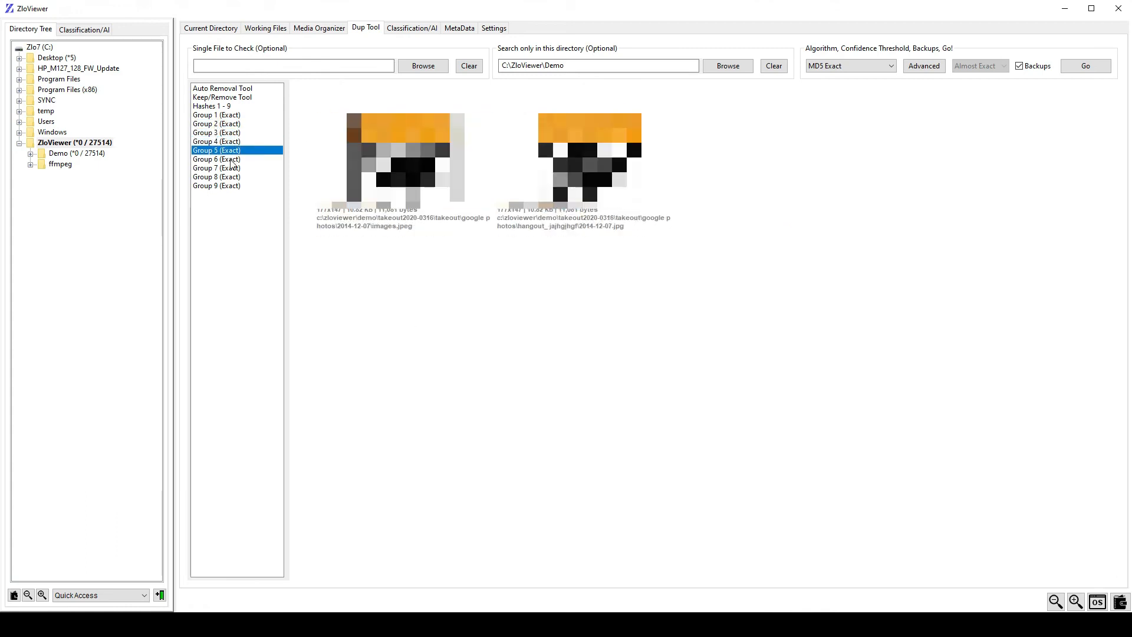
Resolve all remaining groups in the Keep/Remove Tool with Destructive Mode off, choosing the 2019-08-11 copy of the four-copy video
click(235, 98)
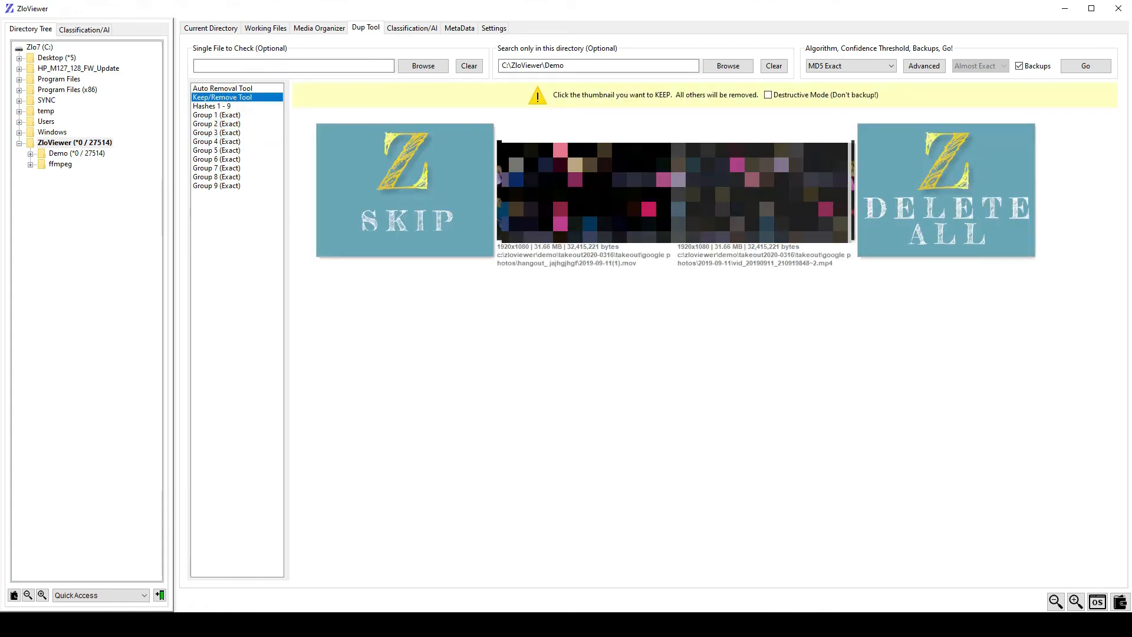
click(760, 192)
click(943, 194)
click(596, 210)
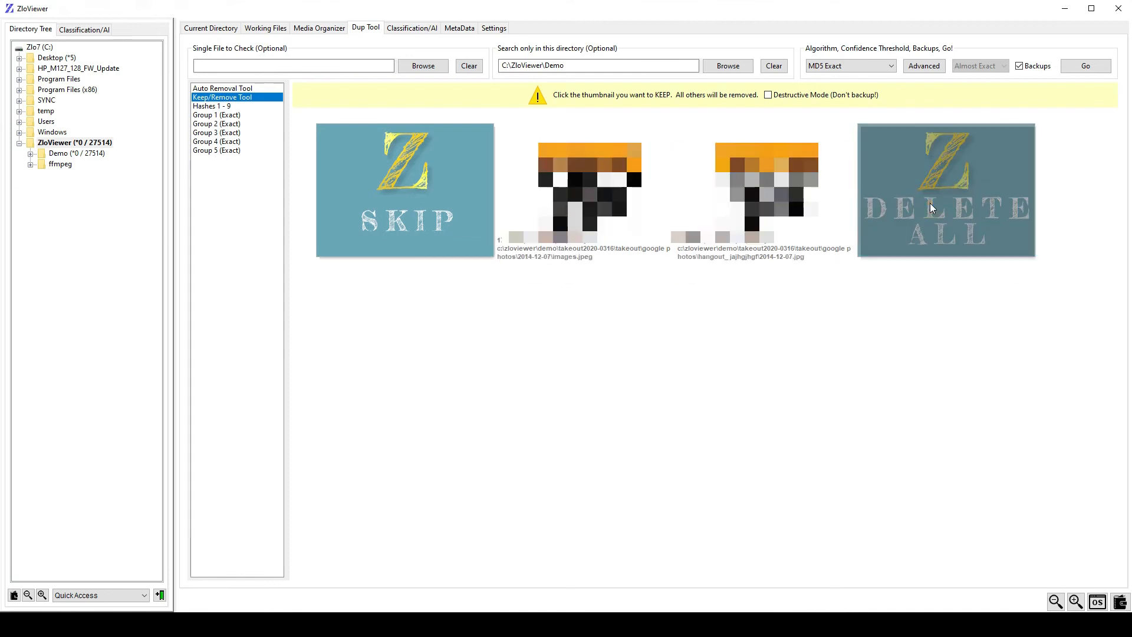
click(930, 206)
click(930, 207)
scroll(932, 543, down, 5)
click(930, 447)
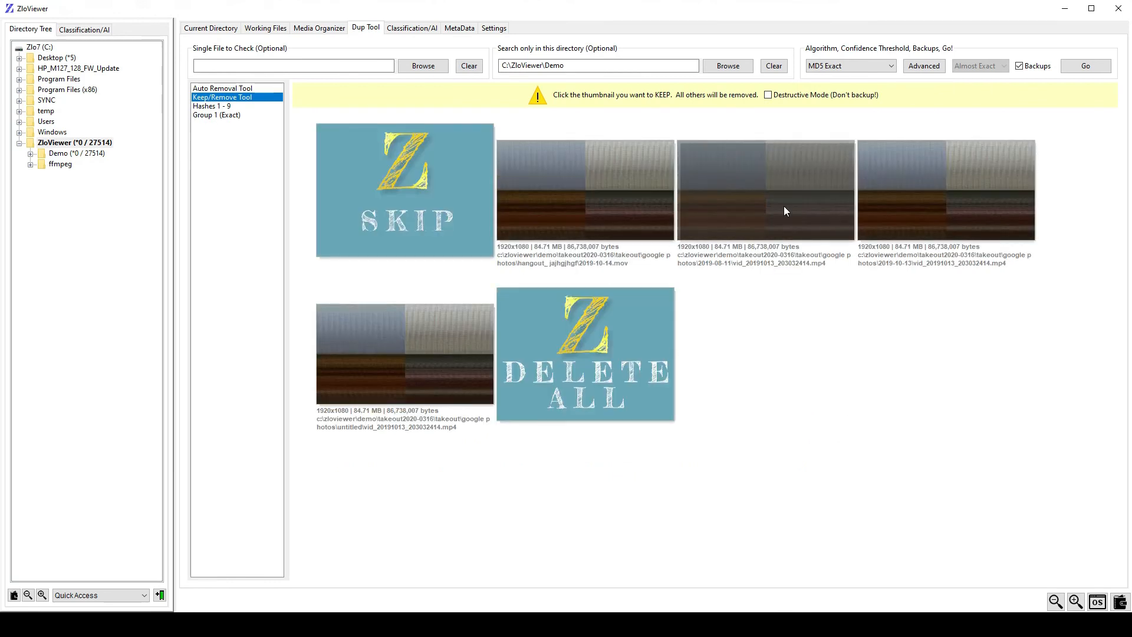
click(758, 200)
click(658, 310)
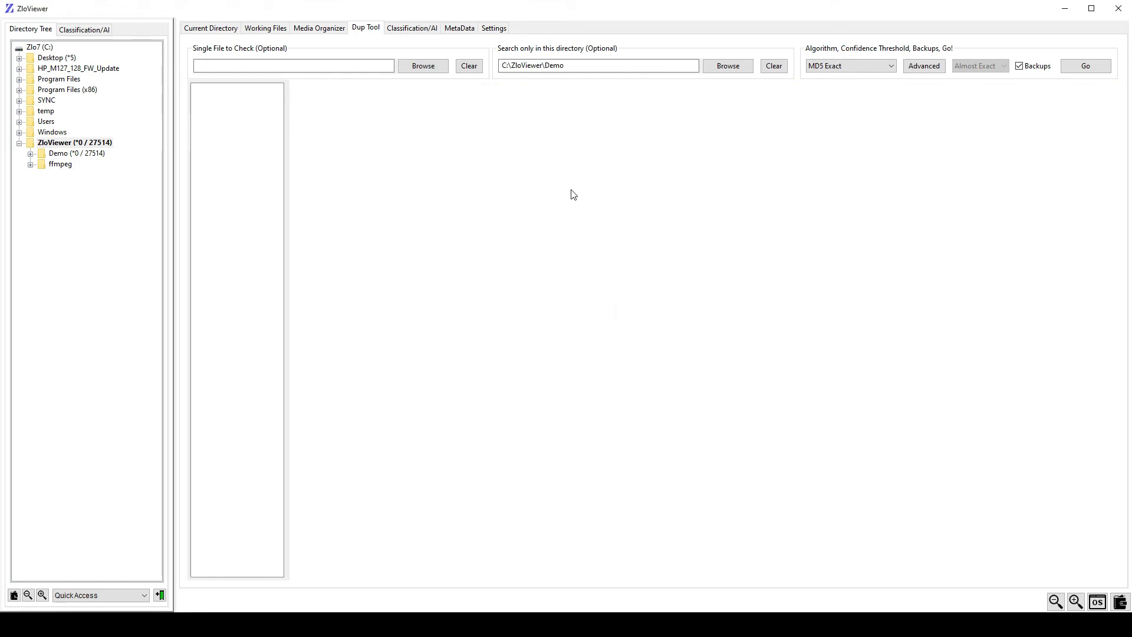
Refresh the C: drive's directory tree and expand the ZloViewer folder to check its file count
click(66, 142)
click(18, 49)
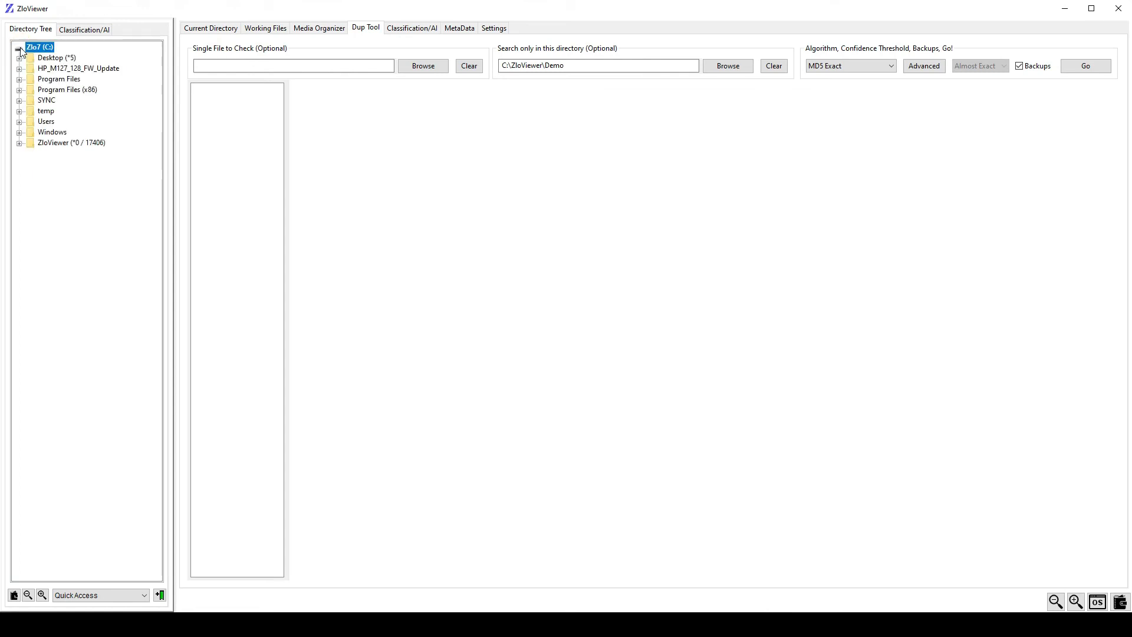
click(19, 143)
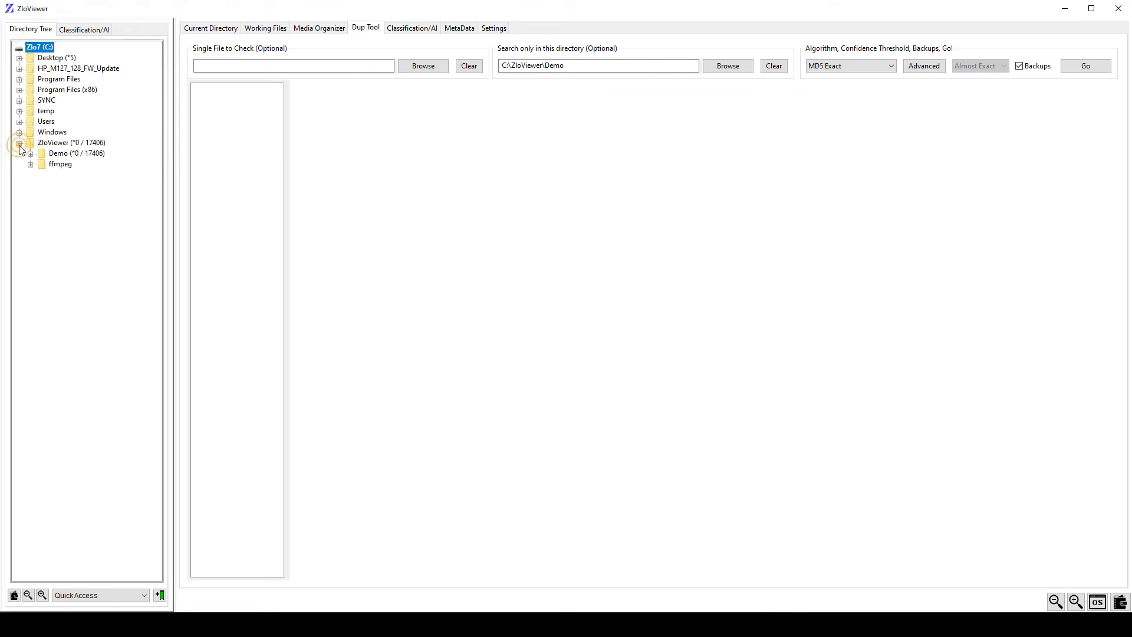
Open the ZloViewer folder in File Explorer, check the Demo folder's size in its properties, and close both windows
click(60, 144)
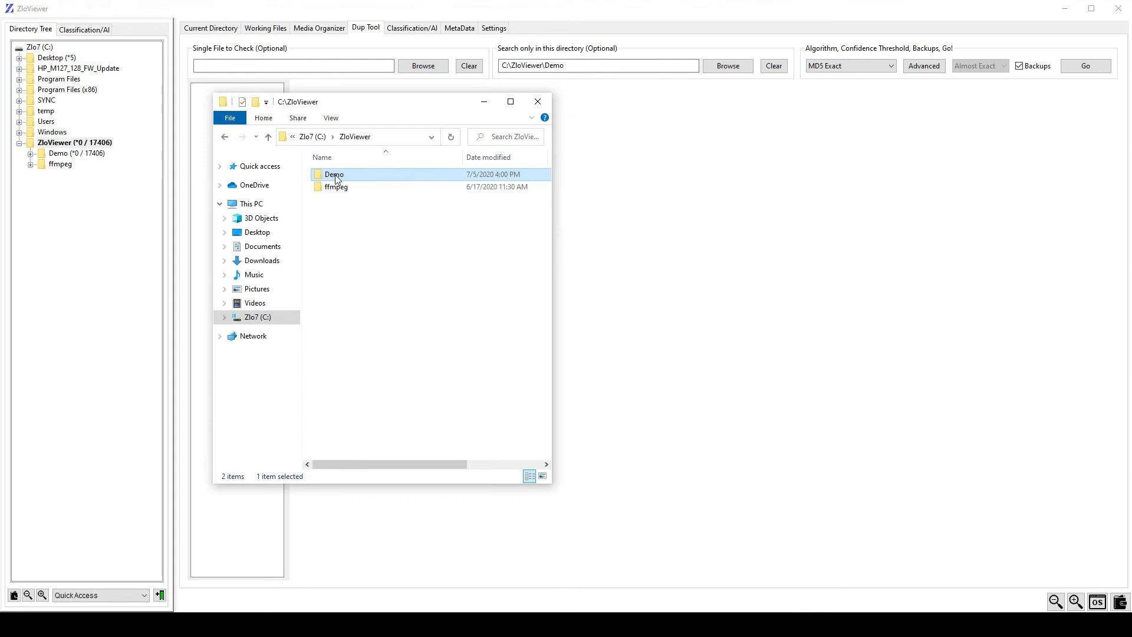
right_click(335, 173)
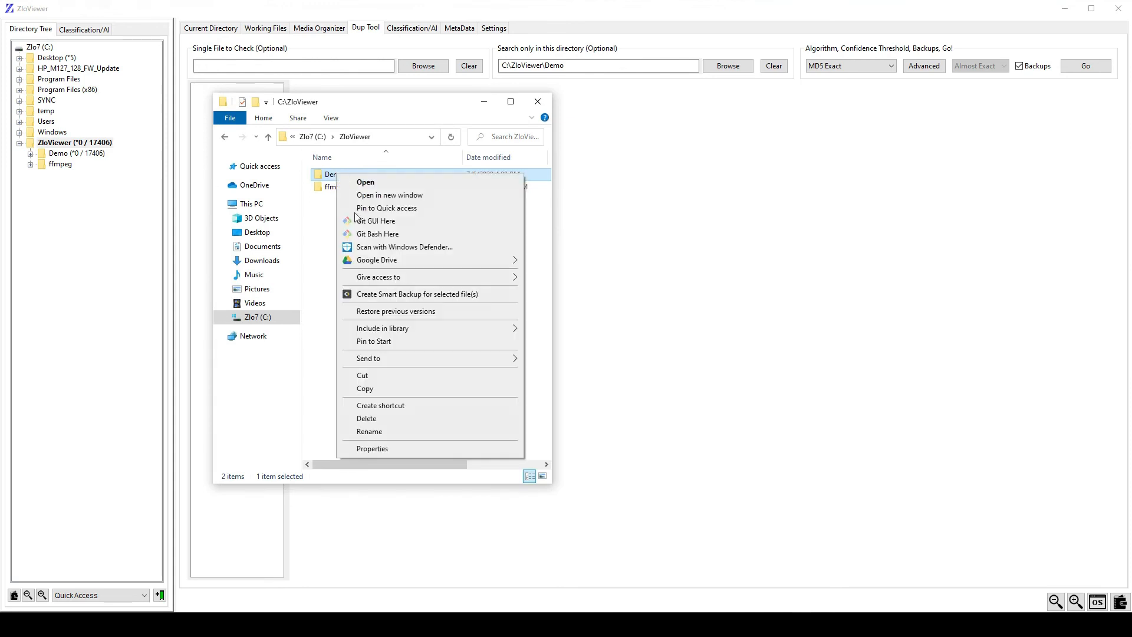
click(384, 450)
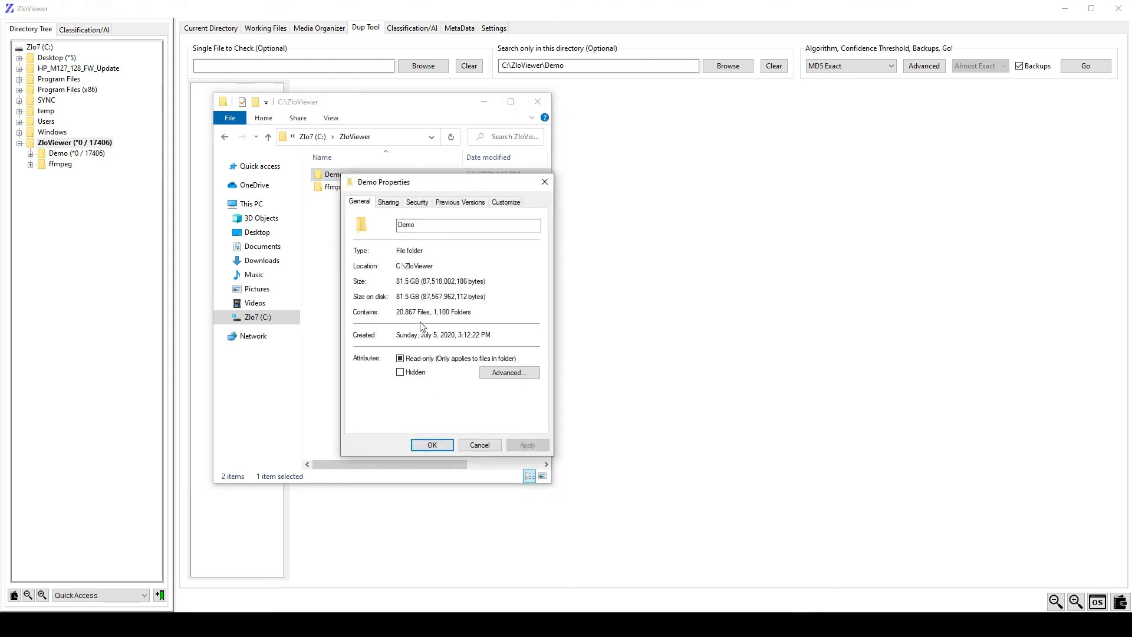
drag(396, 281, 441, 280)
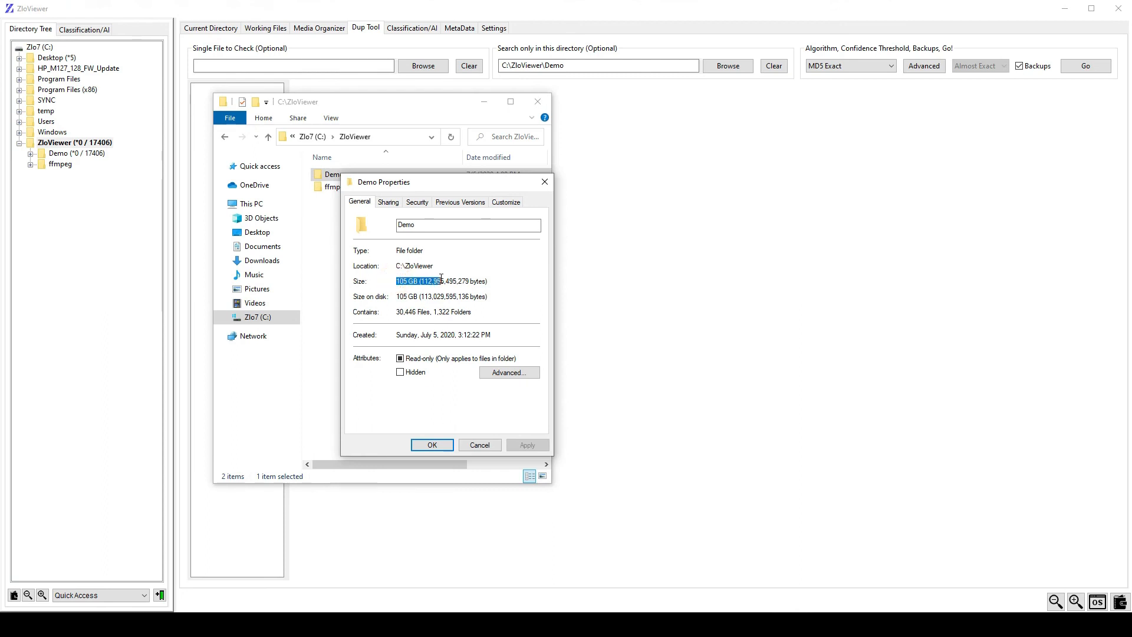
click(479, 445)
click(541, 104)
Search the Demo folder for duplicates with Difference Hash at the Almost Exact threshold and view the files in Group 2
click(843, 66)
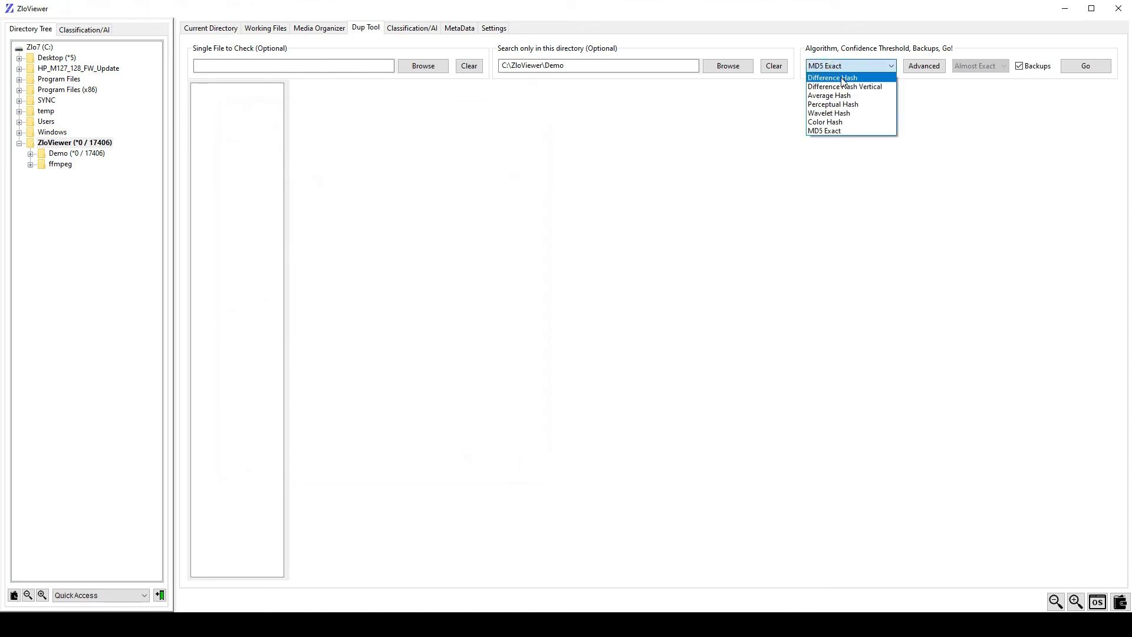
click(842, 78)
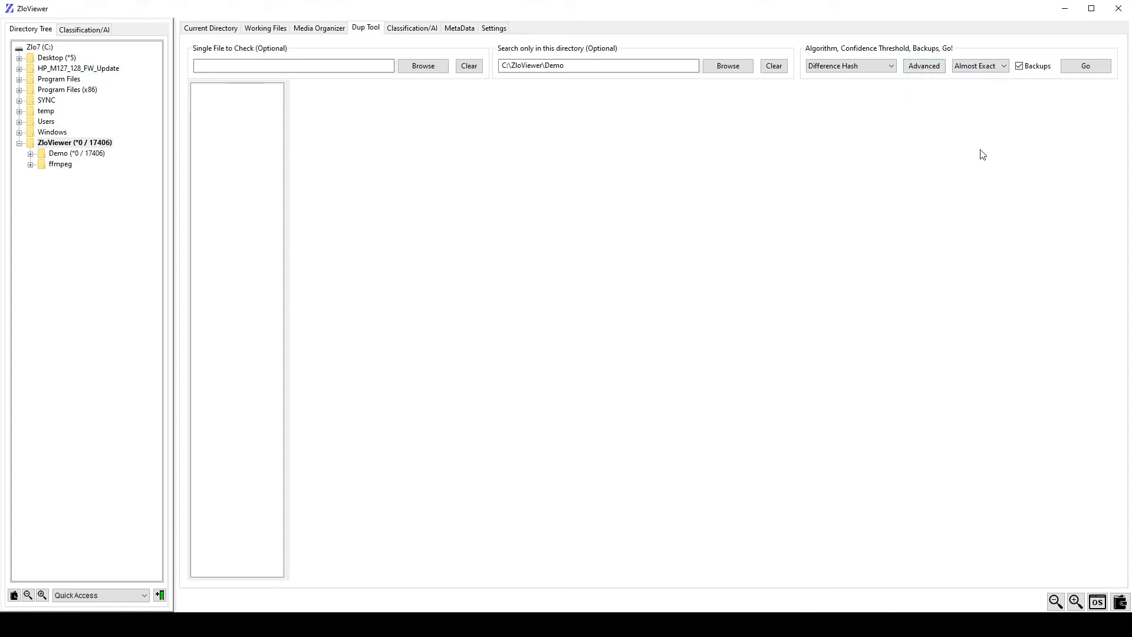
click(1086, 65)
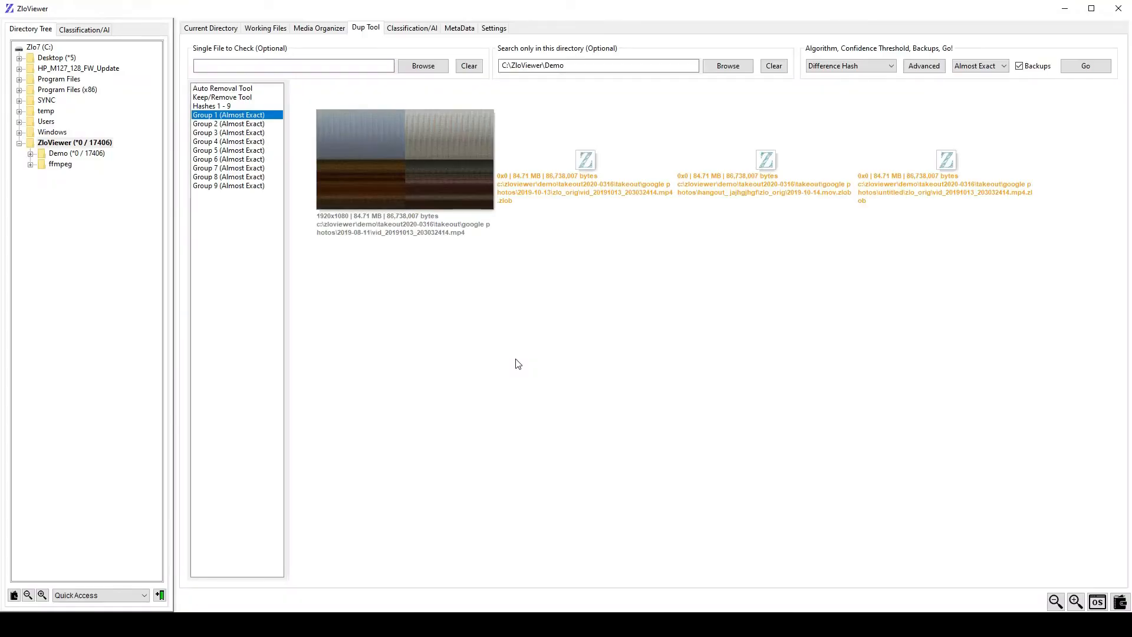
click(228, 124)
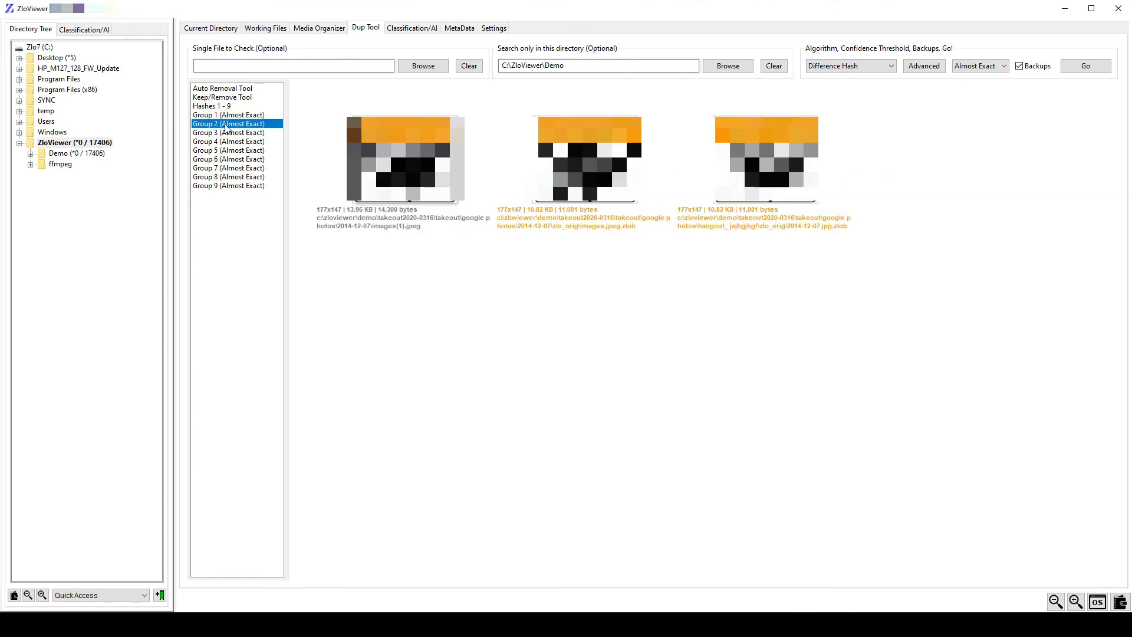
Work through the first groups in the Keep/Remove Tool, using Delete All on unwanted groups and skipping the large group of near-blank images
click(241, 99)
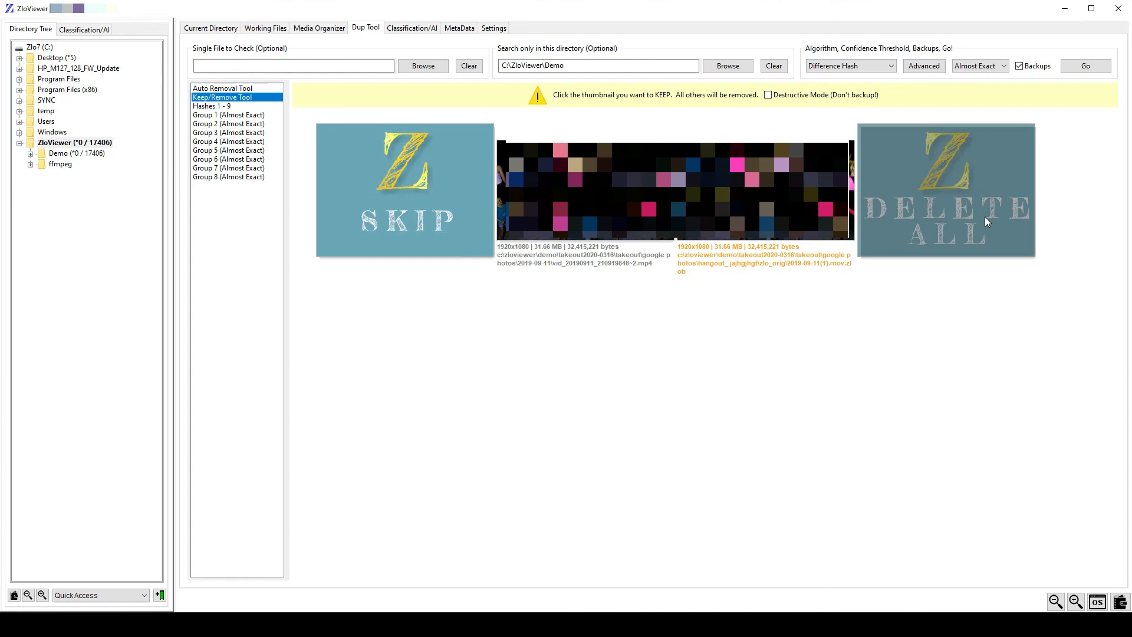
click(935, 189)
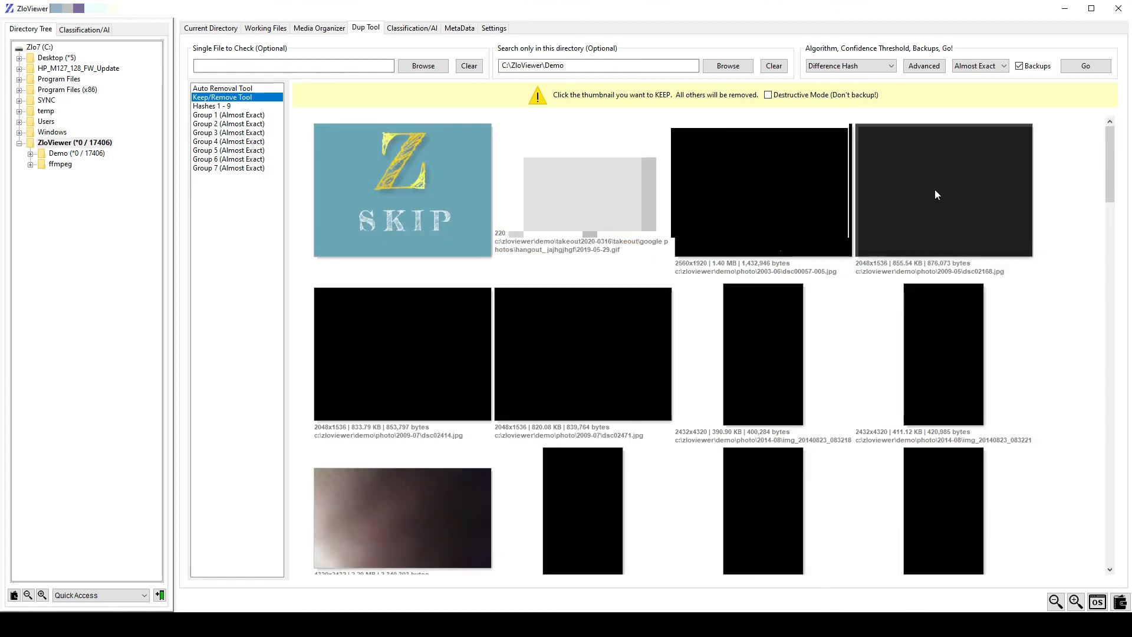
scroll(721, 327, down, 15)
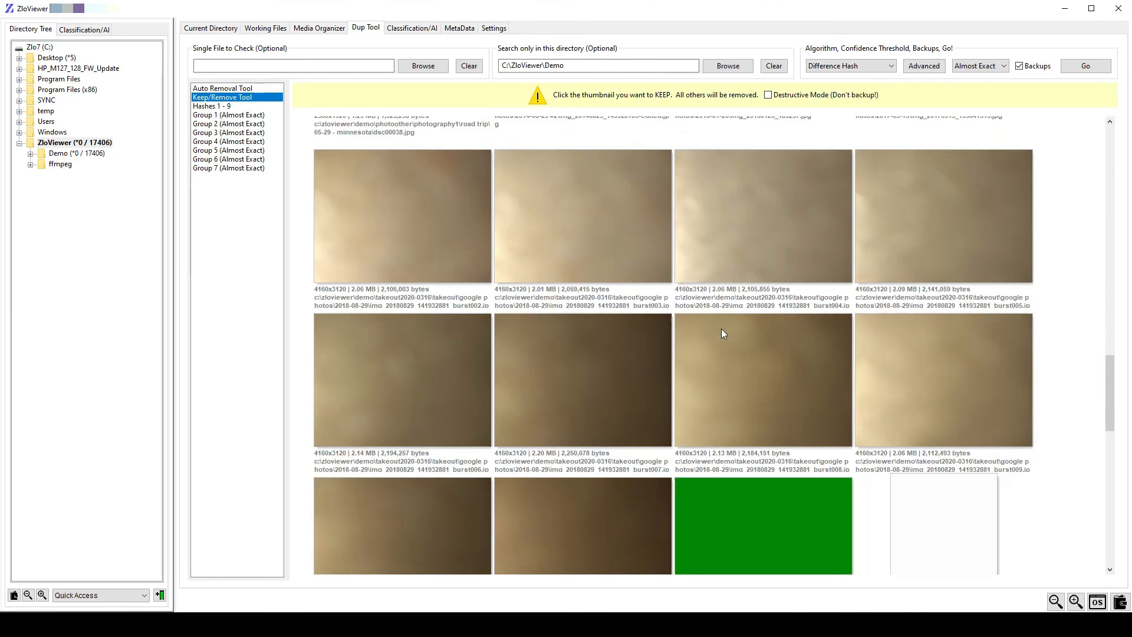
scroll(725, 334, up, 15)
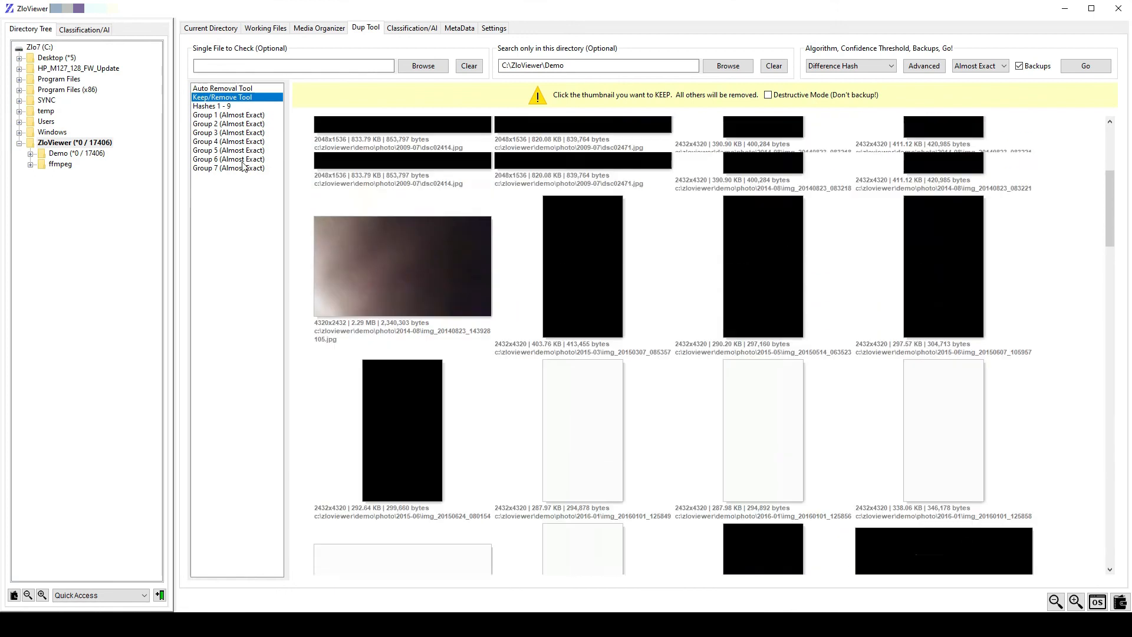
click(419, 203)
click(924, 183)
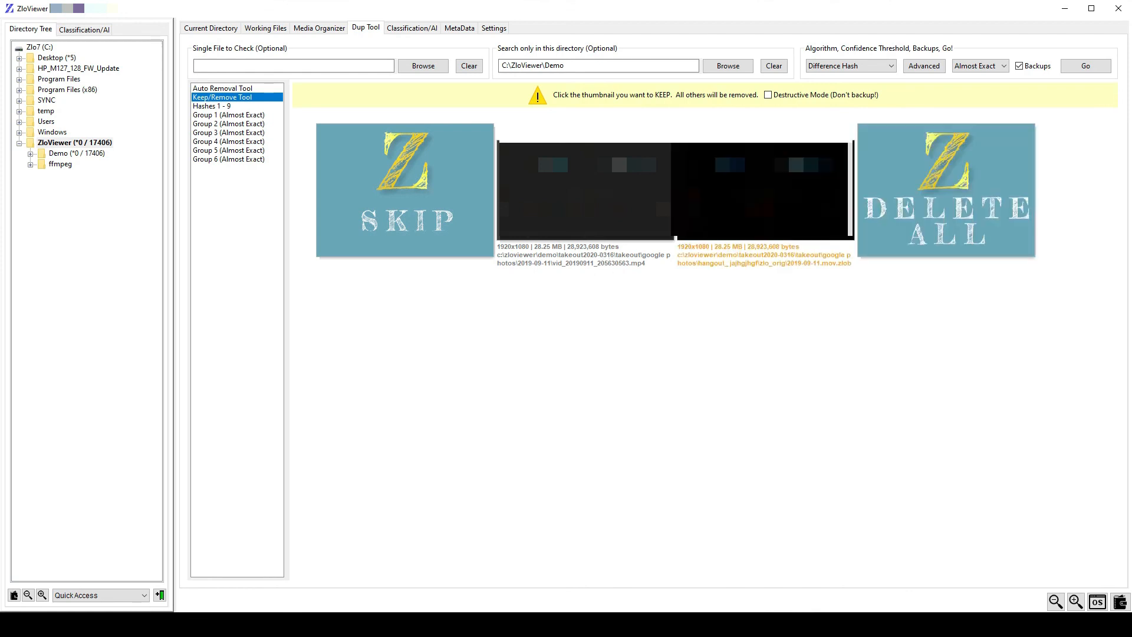
Keep vid_20190911_205630563.mp4, movie.mp4 and the 2019-08-11 copy of vid_20191013_203032414.mp4 in their groups, and delete all copies in the images(1).jpeg group
click(596, 198)
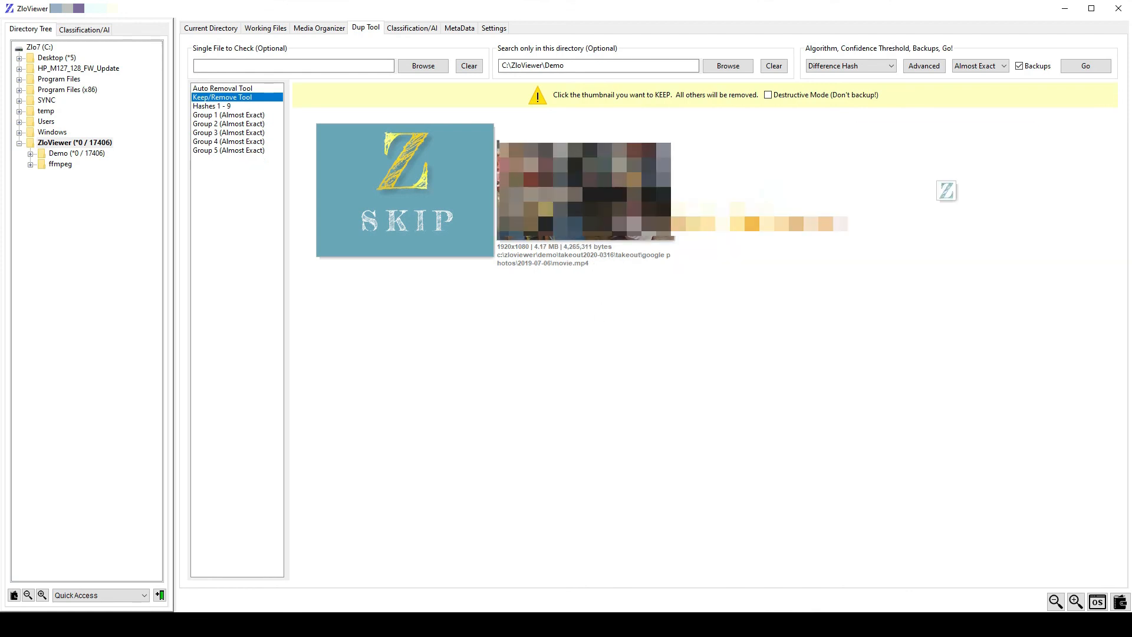
click(590, 180)
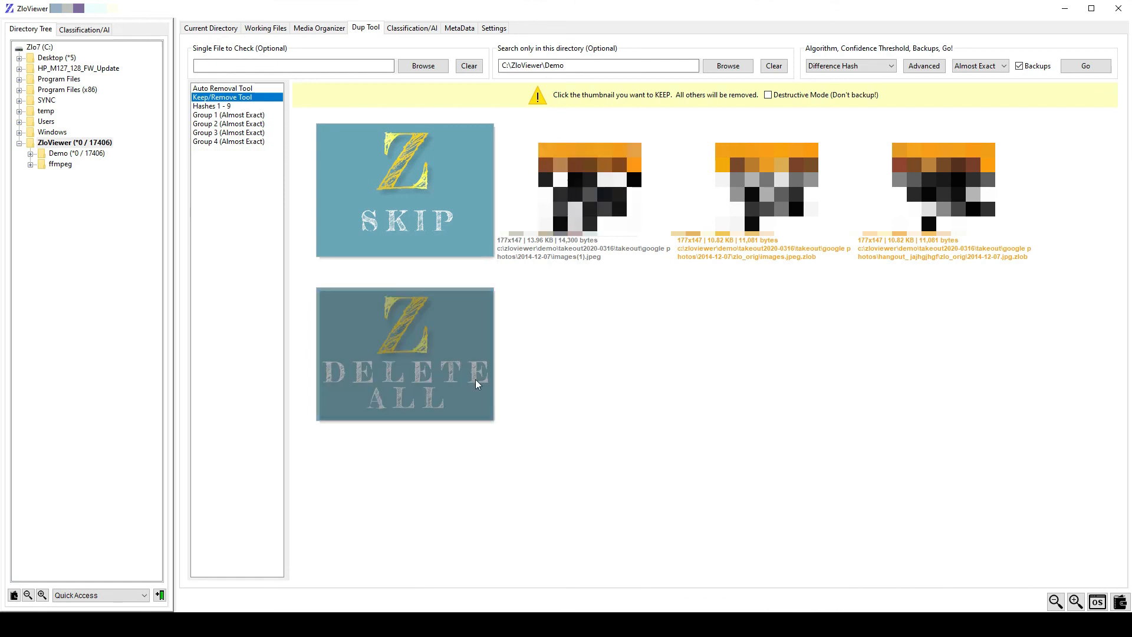
click(417, 370)
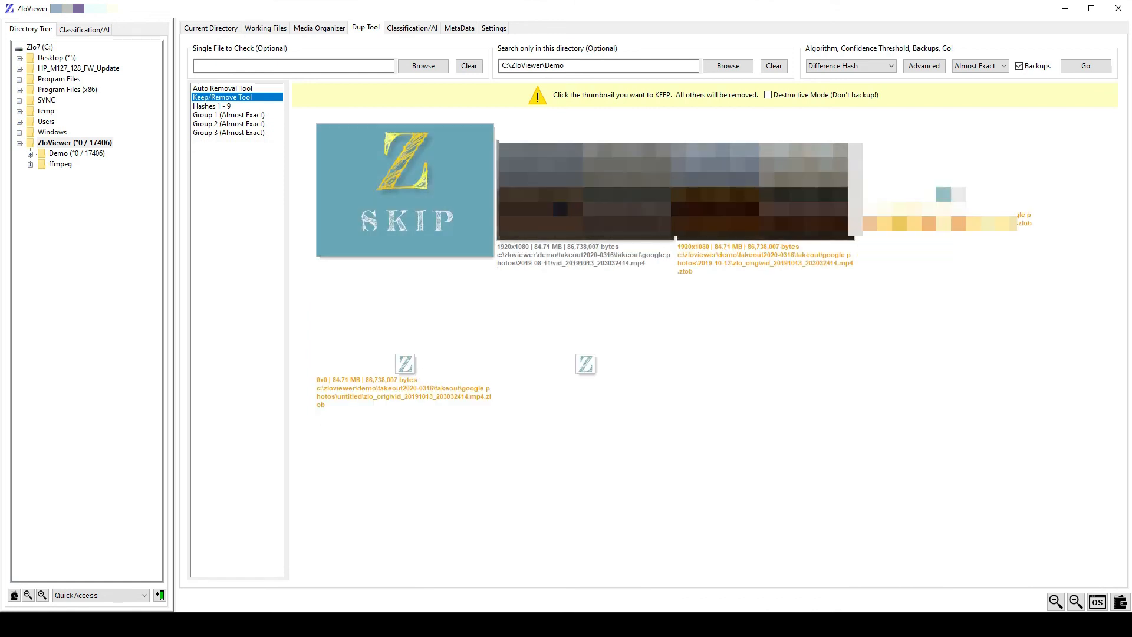
click(554, 201)
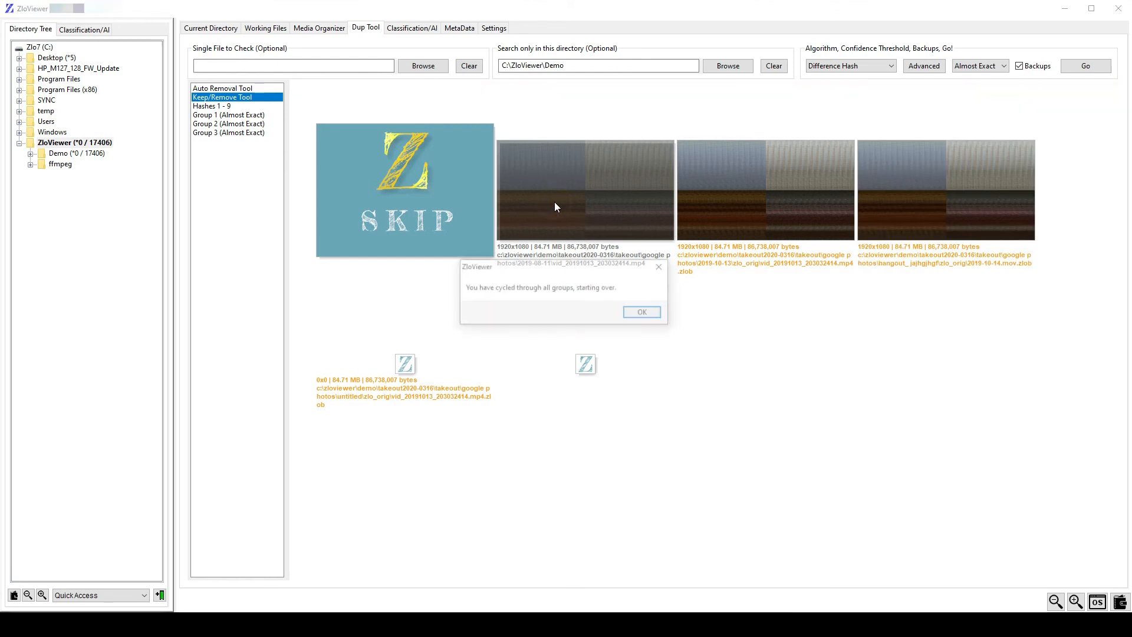
click(655, 313)
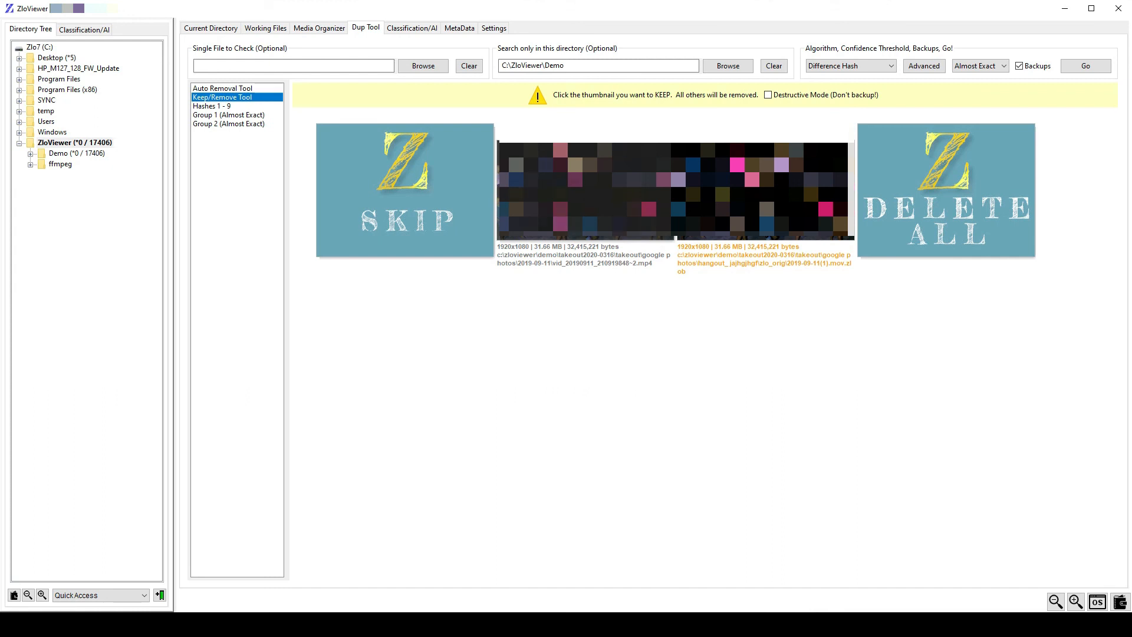
Keep the MP4 copy of vid_20190911_210919848~2 and skip the large group of near-blank images again
click(595, 189)
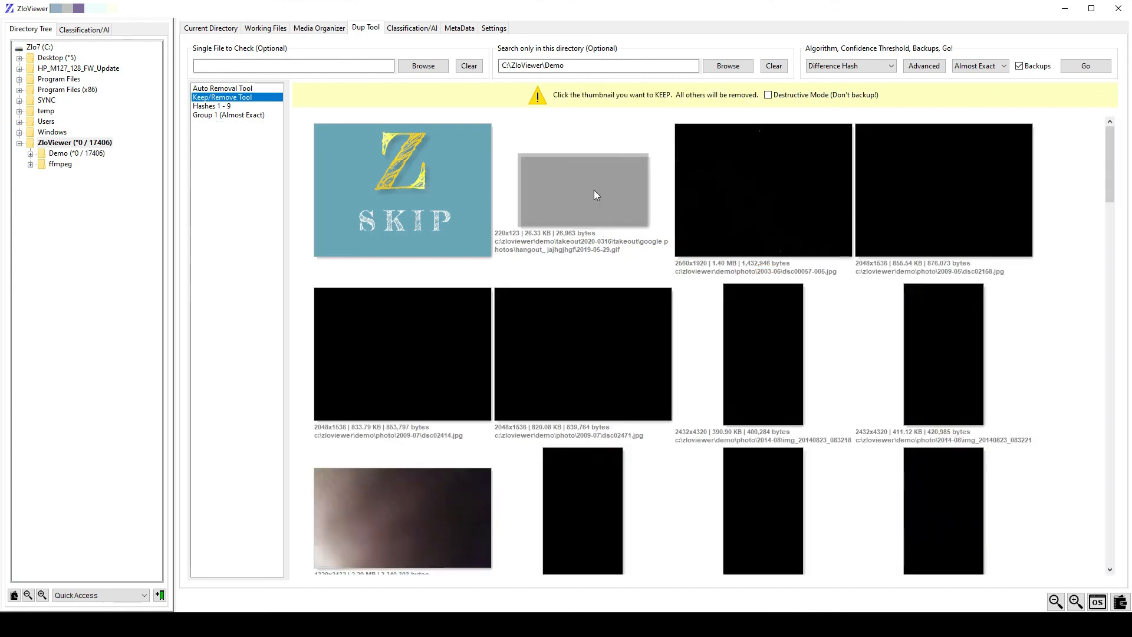
click(426, 197)
click(647, 321)
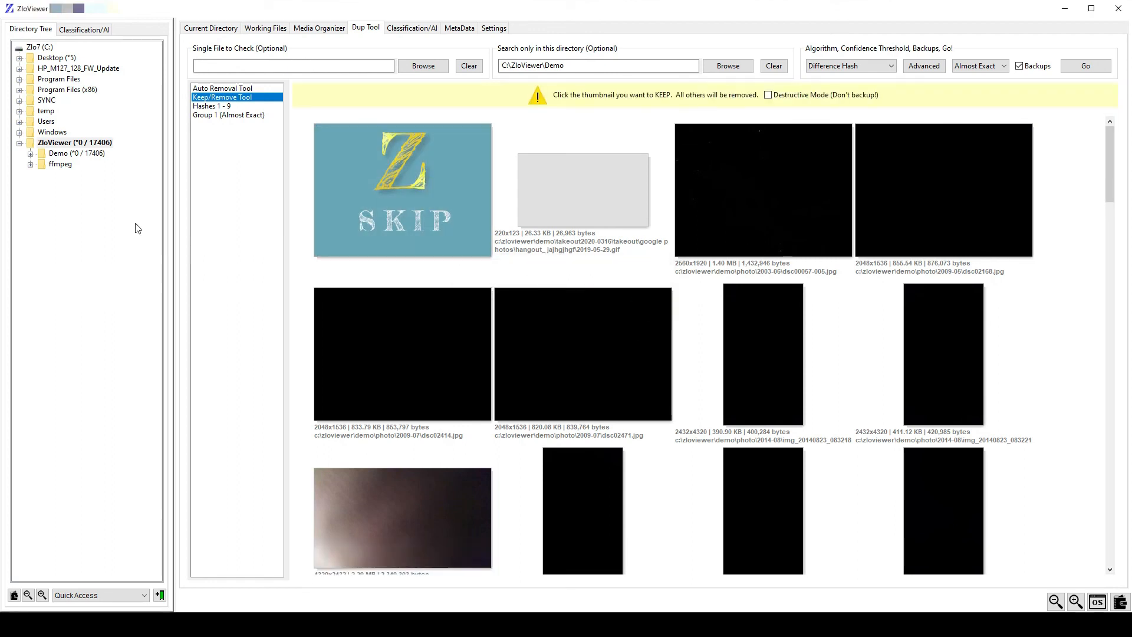
Show the ZloViewer folder in the Current Directory view and close the program
click(38, 109)
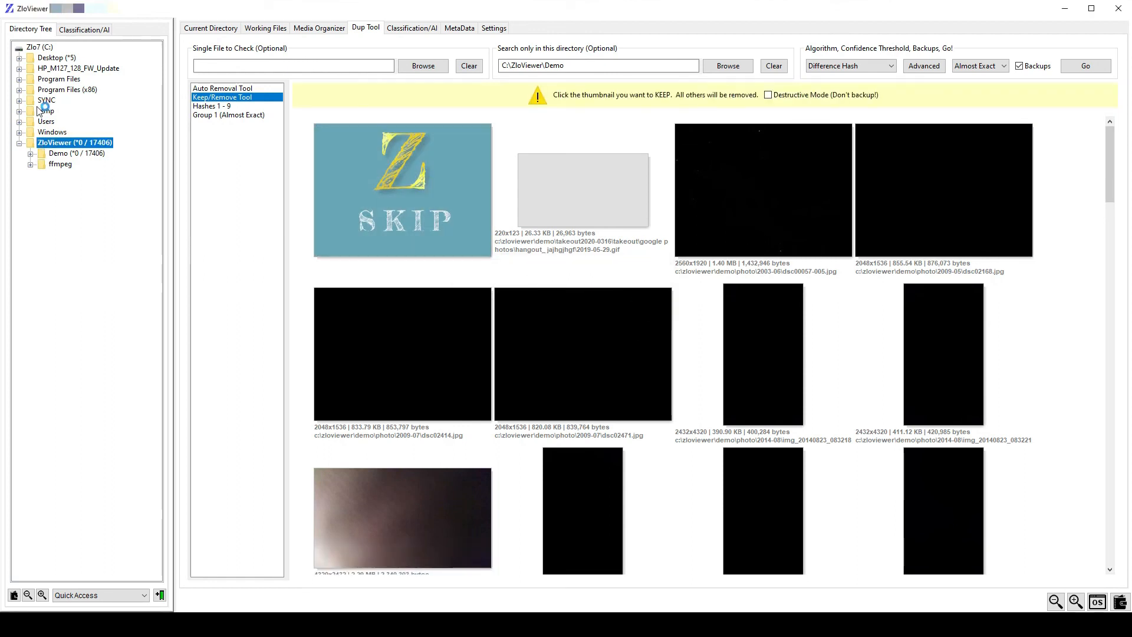
click(220, 28)
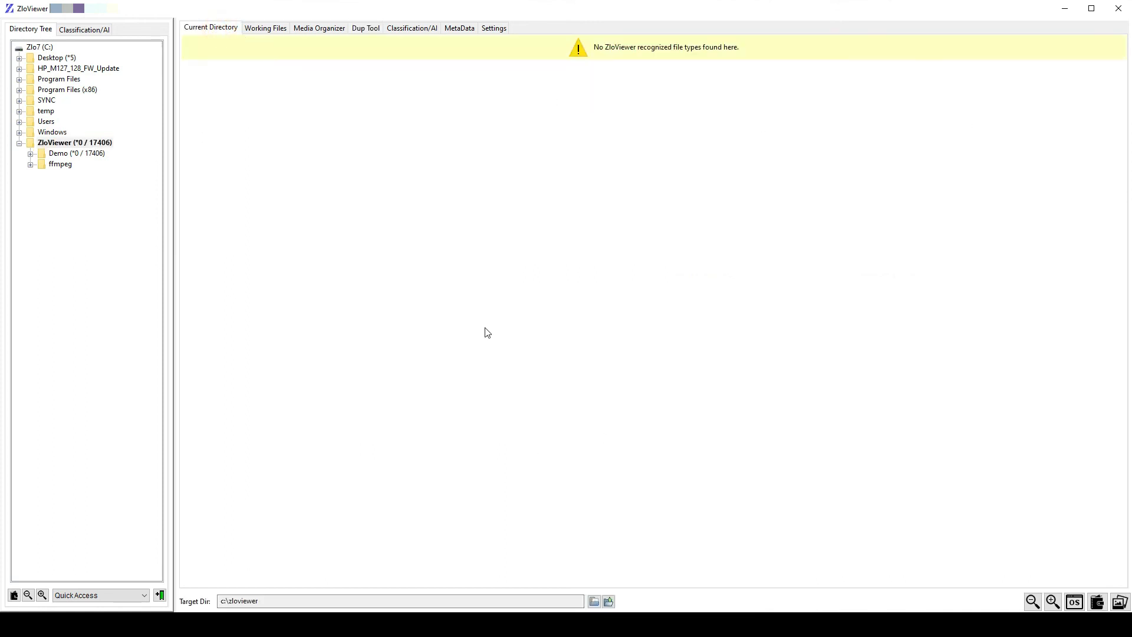
click(1120, 13)
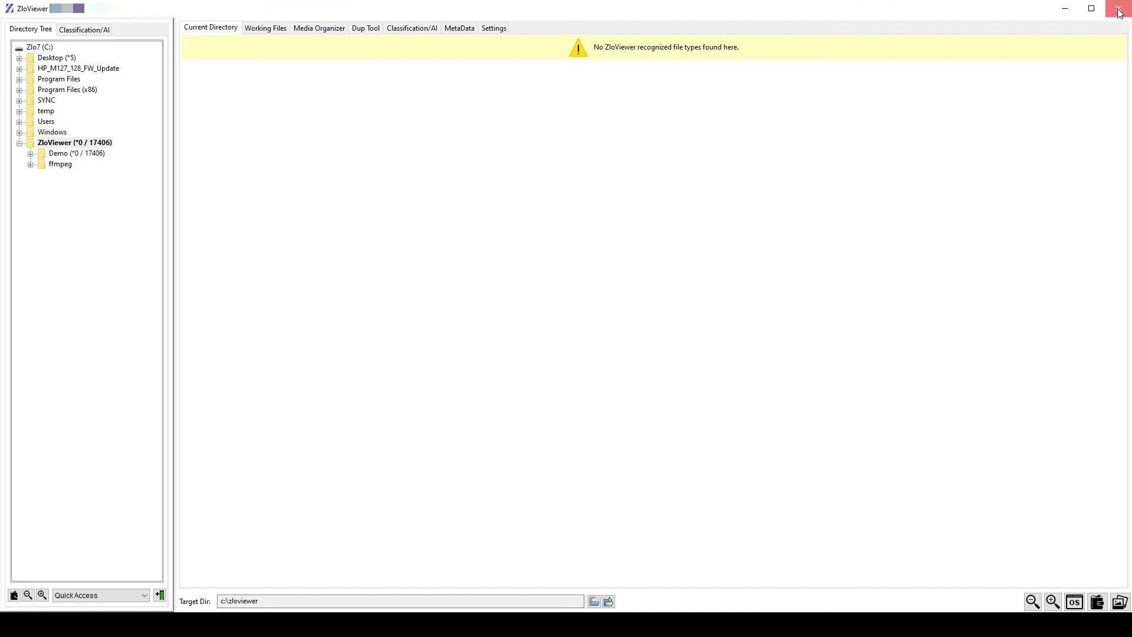